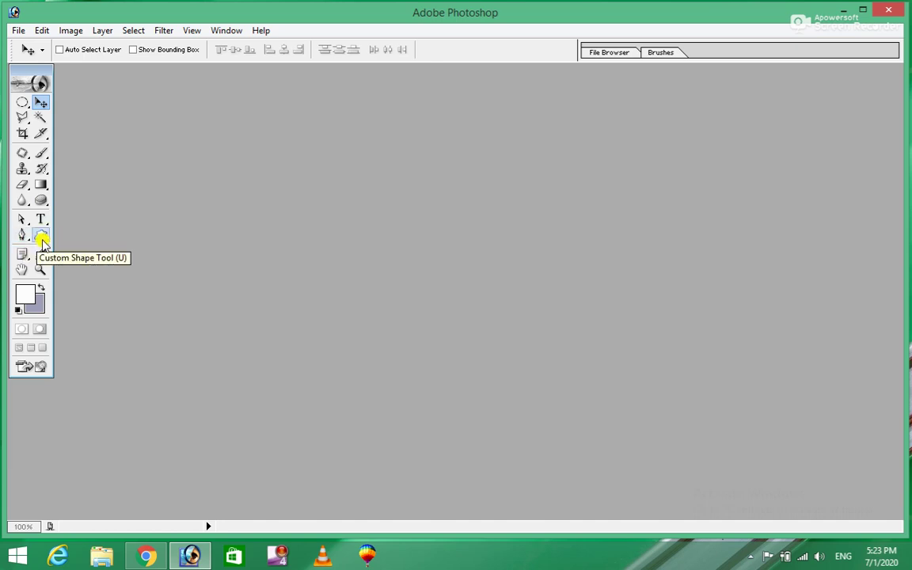
Step: Open the bearded man's portrait with the bright green background from the photos folder
{"action": "double_click", "coordinate": [257, 198]}
{"action": "left_click", "coordinate": [398, 269]}
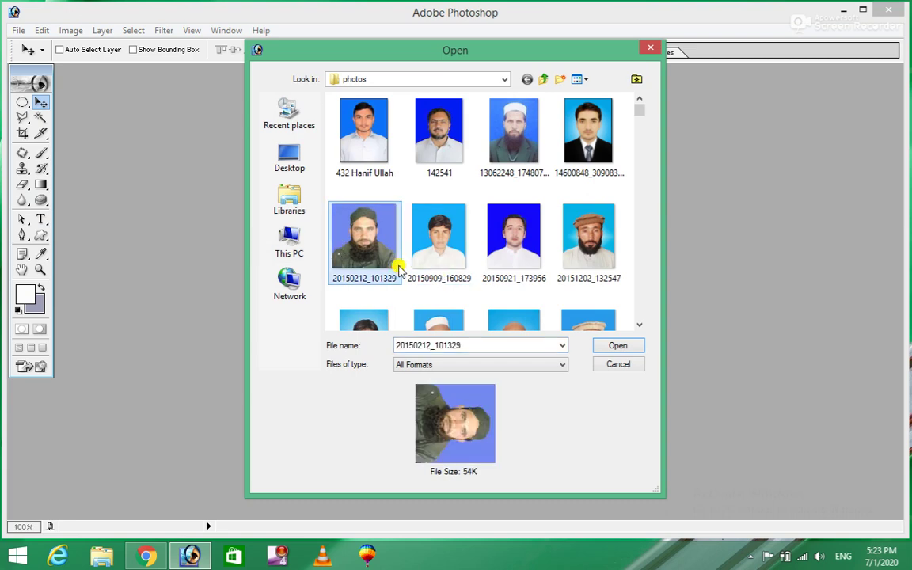
{"action": "key", "text": "b"}
{"action": "left_click", "coordinate": [364, 311]}
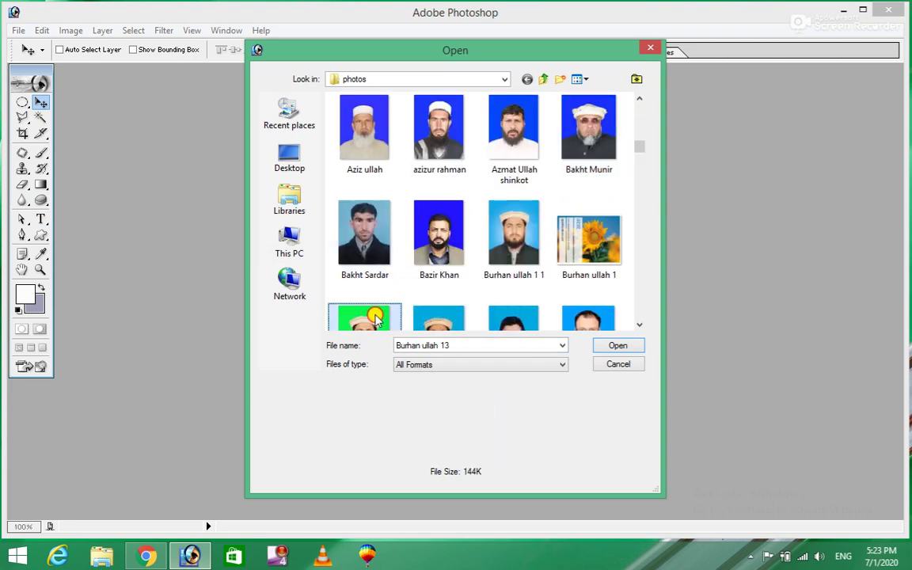
{"action": "left_click", "coordinate": [617, 346]}
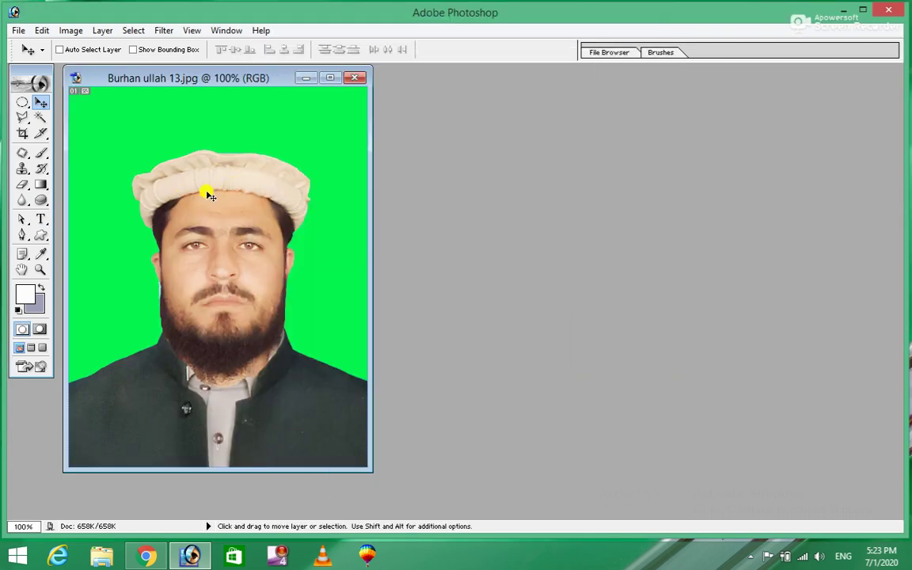
Step: Darken the whole portrait with a Curves adjustment on the RGB channel, pulling the midtones to input 149, output 92
{"action": "left_click_drag", "start_coordinate": [45, 203], "coordinate": [87, 204]}
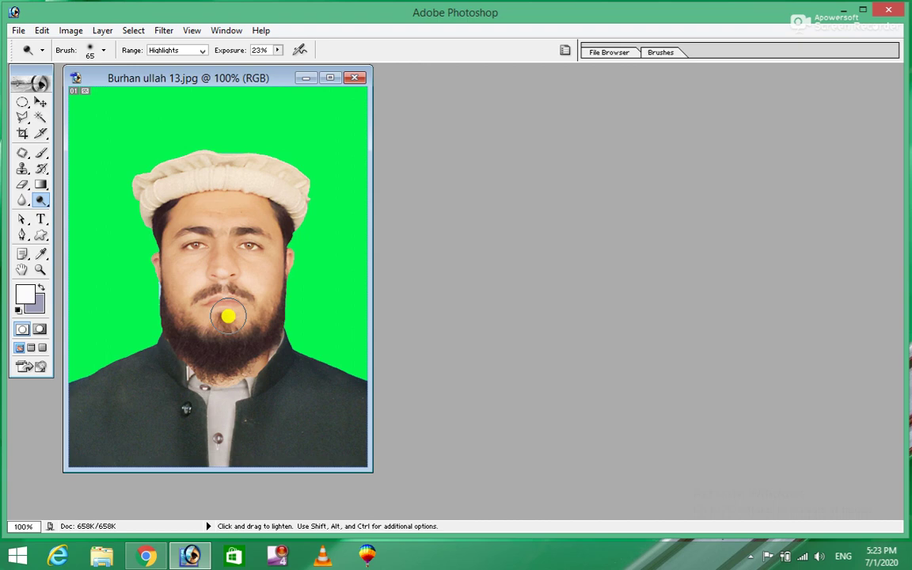
{"action": "key", "text": "ctrl+m"}
{"action": "left_click_drag", "start_coordinate": [378, 224], "coordinate": [390, 237]}
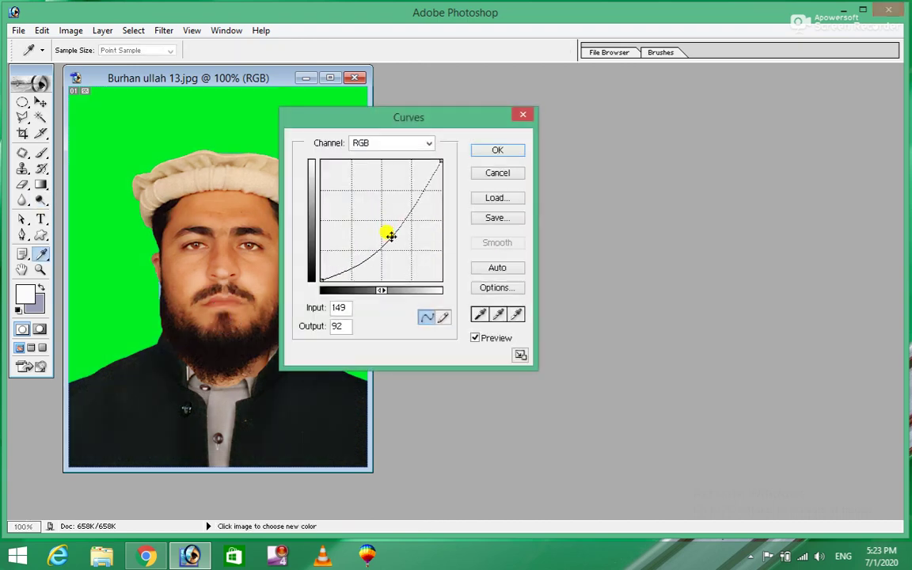
{"action": "left_click", "coordinate": [491, 152]}
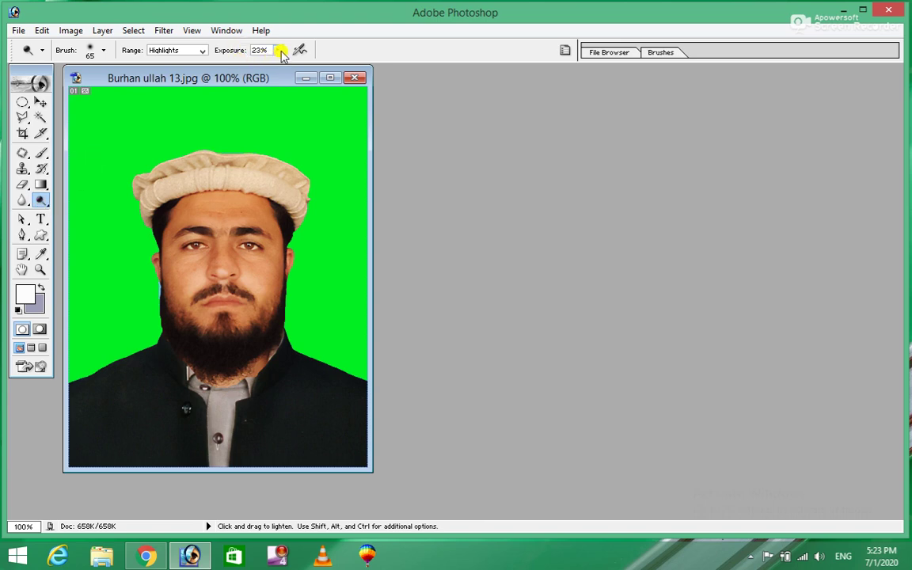
Step: Try lightening the face and beard with the Dodge tool set to Shadows at 24% exposure, and undo it
{"action": "left_click", "coordinate": [282, 51]}
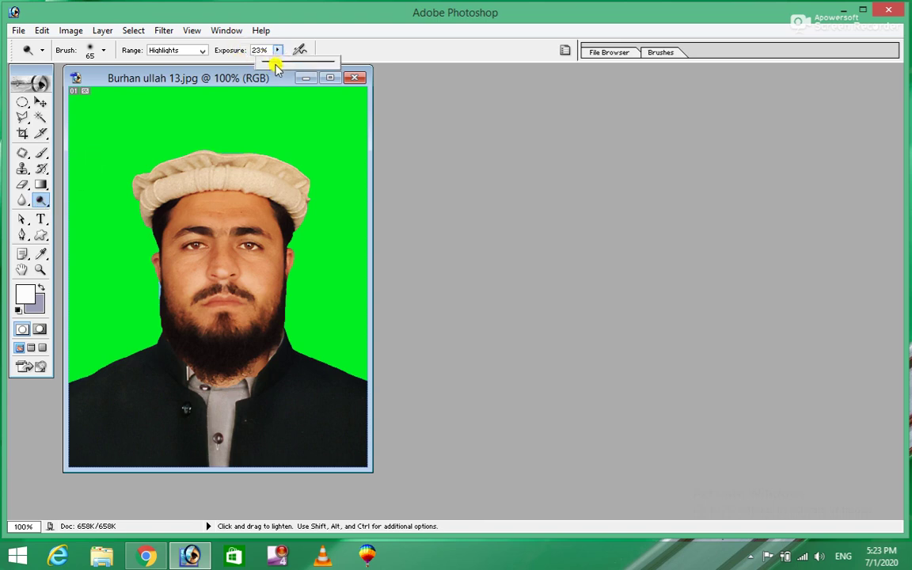
{"action": "mouse_move", "coordinate": [282, 65]}
{"action": "left_mouse_down"}
{"action": "mouse_move", "coordinate": [340, 61]}
{"action": "mouse_move", "coordinate": [287, 73]}
{"action": "left_mouse_up"}
{"action": "left_click", "coordinate": [204, 50]}
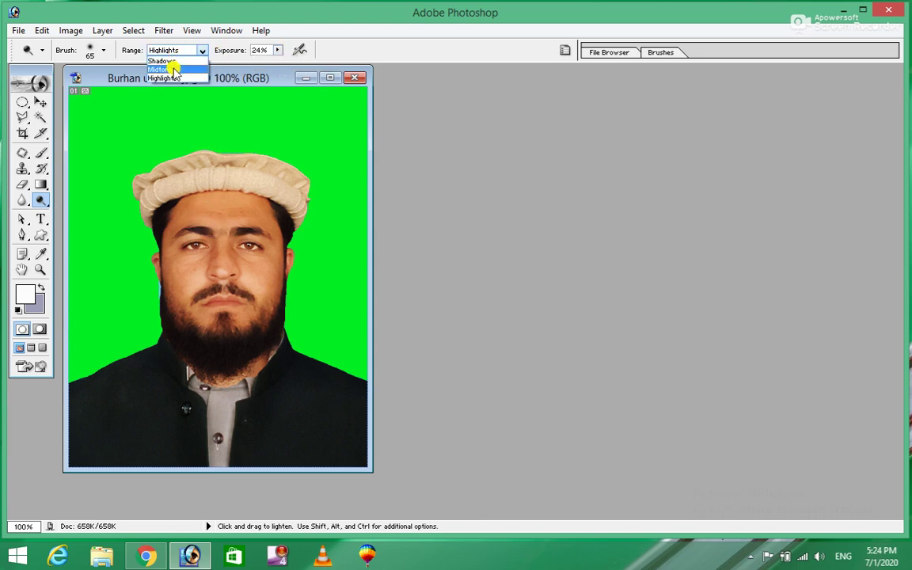
{"action": "left_click", "coordinate": [176, 61]}
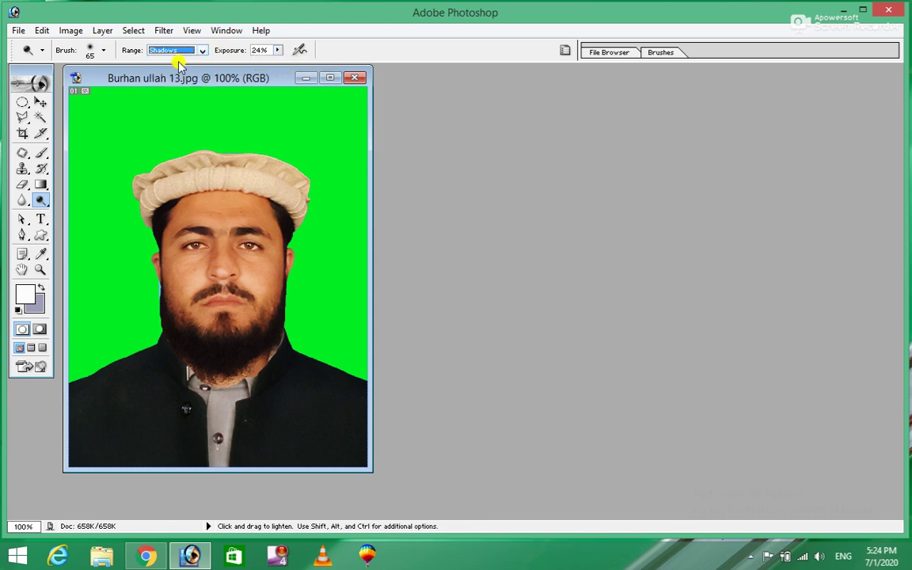
{"action": "mouse_move", "coordinate": [248, 220]}
{"action": "left_mouse_down"}
{"action": "mouse_move", "coordinate": [254, 253]}
{"action": "mouse_move", "coordinate": [241, 267]}
{"action": "mouse_move", "coordinate": [260, 251]}
{"action": "mouse_move", "coordinate": [253, 296]}
{"action": "mouse_move", "coordinate": [220, 330]}
{"action": "mouse_move", "coordinate": [196, 272]}
{"action": "mouse_move", "coordinate": [181, 268]}
{"action": "mouse_move", "coordinate": [174, 227]}
{"action": "mouse_move", "coordinate": [224, 212]}
{"action": "mouse_move", "coordinate": [272, 236]}
{"action": "mouse_move", "coordinate": [220, 306]}
{"action": "mouse_move", "coordinate": [187, 235]}
{"action": "mouse_move", "coordinate": [244, 212]}
{"action": "mouse_move", "coordinate": [170, 210]}
{"action": "mouse_move", "coordinate": [175, 322]}
{"action": "mouse_move", "coordinate": [251, 343]}
{"action": "mouse_move", "coordinate": [272, 251]}
{"action": "mouse_move", "coordinate": [211, 363]}
{"action": "left_mouse_up"}
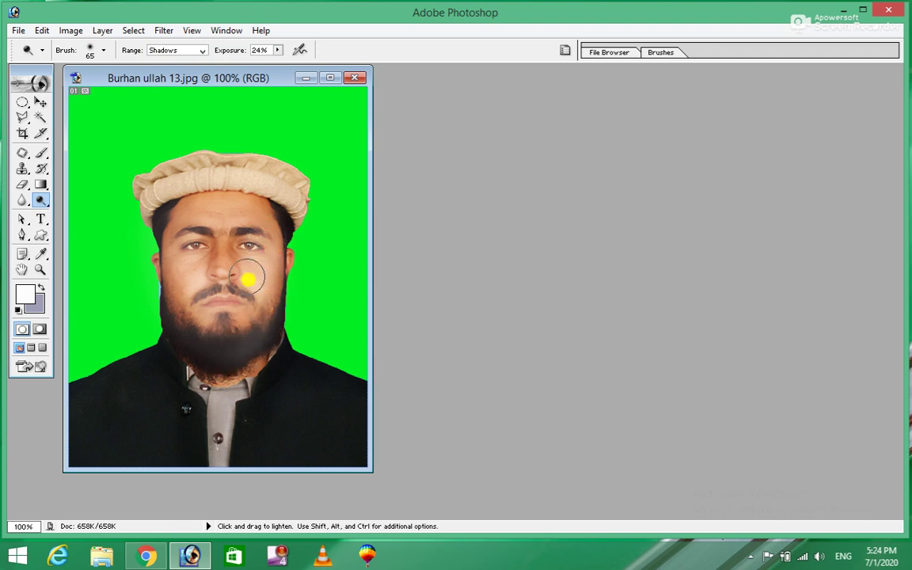
{"action": "key", "text": "ctrl"}
{"action": "key", "text": "ctrl+z"}
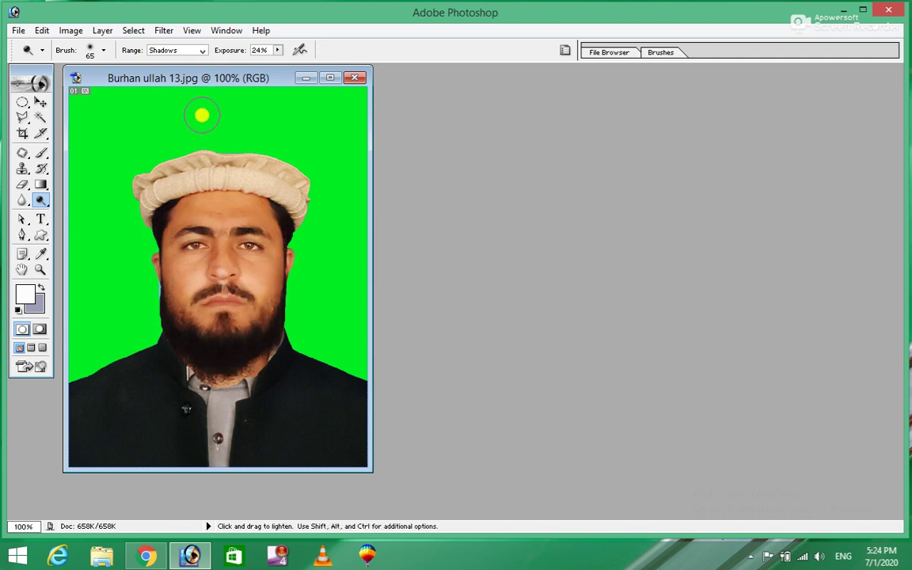
Step: Lighten the face and beard with the Dodge tool's range set to Midtones at 24% exposure
{"action": "left_click", "coordinate": [203, 50]}
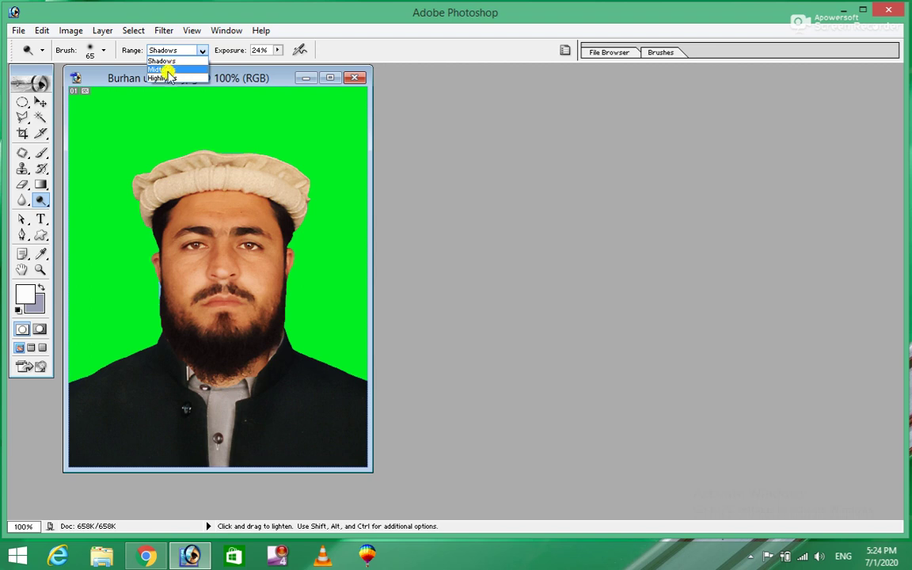
{"action": "left_click", "coordinate": [158, 70]}
{"action": "mouse_move", "coordinate": [237, 270]}
{"action": "left_mouse_down"}
{"action": "mouse_move", "coordinate": [221, 296]}
{"action": "mouse_move", "coordinate": [210, 263]}
{"action": "mouse_move", "coordinate": [205, 291]}
{"action": "mouse_move", "coordinate": [180, 271]}
{"action": "mouse_move", "coordinate": [217, 271]}
{"action": "mouse_move", "coordinate": [211, 236]}
{"action": "mouse_move", "coordinate": [237, 226]}
{"action": "mouse_move", "coordinate": [233, 254]}
{"action": "mouse_move", "coordinate": [261, 266]}
{"action": "mouse_move", "coordinate": [254, 303]}
{"action": "mouse_move", "coordinate": [212, 294]}
{"action": "mouse_move", "coordinate": [237, 293]}
{"action": "mouse_move", "coordinate": [238, 315]}
{"action": "mouse_move", "coordinate": [235, 250]}
{"action": "mouse_move", "coordinate": [188, 202]}
{"action": "mouse_move", "coordinate": [197, 242]}
{"action": "mouse_move", "coordinate": [281, 228]}
{"action": "mouse_move", "coordinate": [264, 280]}
{"action": "mouse_move", "coordinate": [203, 282]}
{"action": "mouse_move", "coordinate": [172, 311]}
{"action": "mouse_move", "coordinate": [193, 346]}
{"action": "mouse_move", "coordinate": [189, 325]}
{"action": "mouse_move", "coordinate": [237, 299]}
{"action": "mouse_move", "coordinate": [267, 261]}
{"action": "mouse_move", "coordinate": [207, 346]}
{"action": "mouse_move", "coordinate": [245, 360]}
{"action": "mouse_move", "coordinate": [165, 370]}
{"action": "mouse_move", "coordinate": [241, 392]}
{"action": "mouse_move", "coordinate": [111, 413]}
{"action": "mouse_move", "coordinate": [156, 404]}
{"action": "mouse_move", "coordinate": [175, 431]}
{"action": "mouse_move", "coordinate": [255, 368]}
{"action": "mouse_move", "coordinate": [255, 277]}
{"action": "mouse_move", "coordinate": [228, 271]}
{"action": "mouse_move", "coordinate": [160, 207]}
{"action": "mouse_move", "coordinate": [141, 231]}
{"action": "mouse_move", "coordinate": [118, 348]}
{"action": "mouse_move", "coordinate": [143, 183]}
{"action": "mouse_move", "coordinate": [194, 194]}
{"action": "mouse_move", "coordinate": [217, 173]}
{"action": "mouse_move", "coordinate": [201, 215]}
{"action": "mouse_move", "coordinate": [304, 190]}
{"action": "mouse_move", "coordinate": [283, 227]}
{"action": "mouse_move", "coordinate": [255, 250]}
{"action": "mouse_move", "coordinate": [228, 239]}
{"action": "mouse_move", "coordinate": [221, 248]}
{"action": "mouse_move", "coordinate": [225, 343]}
{"action": "mouse_move", "coordinate": [253, 351]}
{"action": "left_mouse_up"}
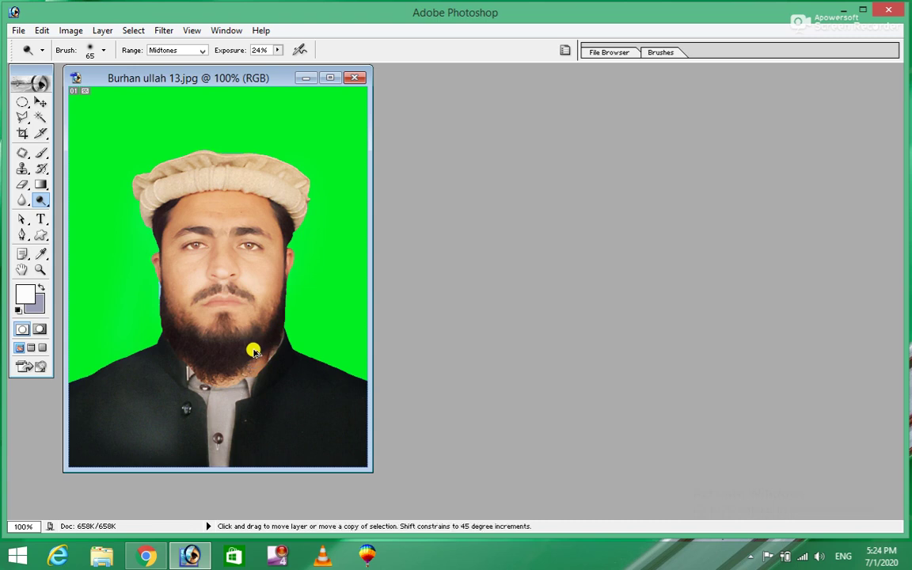
{"action": "key", "text": "ctrl+F9"}
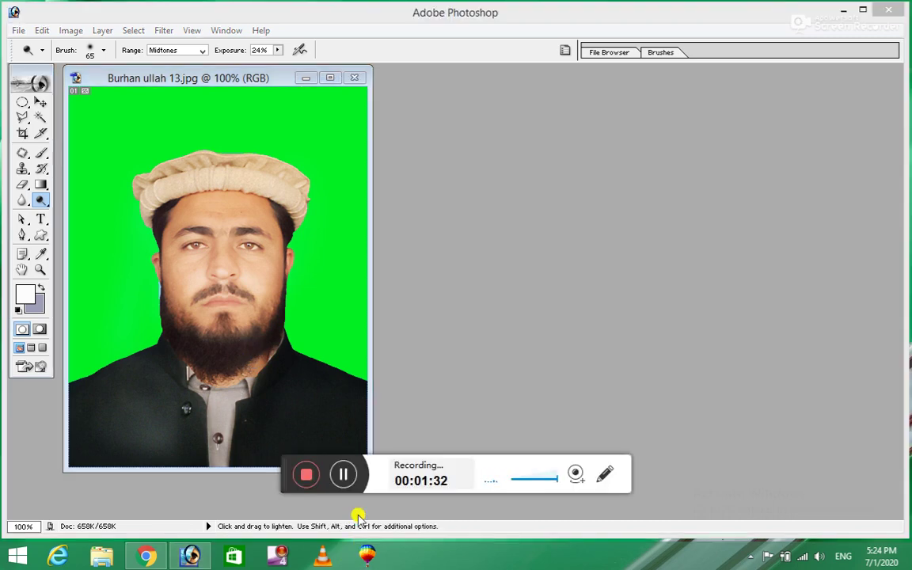
{"action": "left_click", "coordinate": [344, 475]}
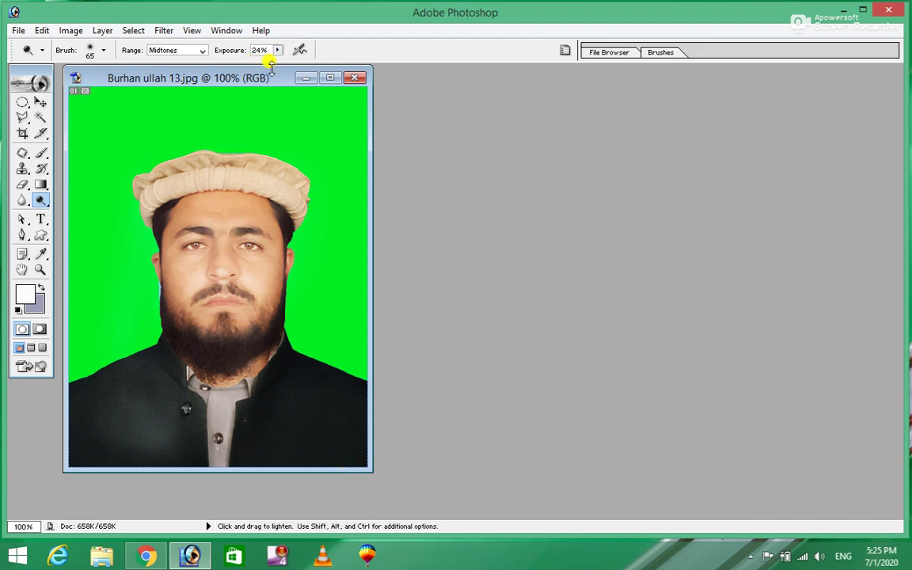
Step: Try darkening the face with the Burn tool on Midtones at 50% exposure
{"action": "left_click", "coordinate": [277, 51]}
{"action": "mouse_move", "coordinate": [240, 197]}
{"action": "left_mouse_down"}
{"action": "mouse_move", "coordinate": [203, 231]}
{"action": "mouse_move", "coordinate": [250, 253]}
{"action": "mouse_move", "coordinate": [212, 210]}
{"action": "mouse_move", "coordinate": [266, 226]}
{"action": "mouse_move", "coordinate": [253, 322]}
{"action": "mouse_move", "coordinate": [203, 304]}
{"action": "mouse_move", "coordinate": [196, 227]}
{"action": "mouse_move", "coordinate": [176, 294]}
{"action": "mouse_move", "coordinate": [192, 340]}
{"action": "mouse_move", "coordinate": [250, 330]}
{"action": "mouse_move", "coordinate": [272, 221]}
{"action": "mouse_move", "coordinate": [272, 284]}
{"action": "mouse_move", "coordinate": [237, 342]}
{"action": "mouse_move", "coordinate": [197, 290]}
{"action": "mouse_move", "coordinate": [53, 225]}
{"action": "mouse_move", "coordinate": [48, 201]}
{"action": "mouse_move", "coordinate": [102, 217]}
{"action": "left_mouse_up"}
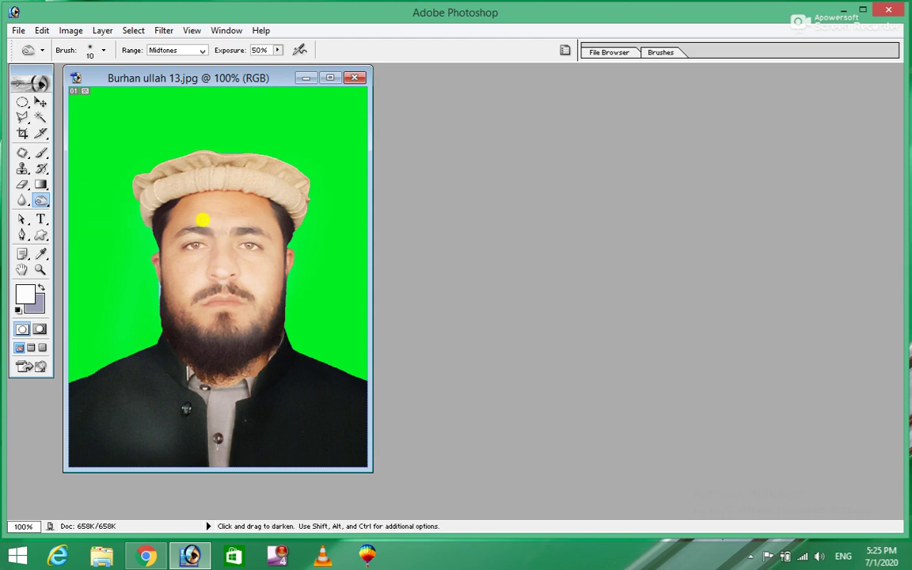
{"action": "mouse_move", "coordinate": [218, 214]}
{"action": "left_mouse_down"}
{"action": "mouse_move", "coordinate": [271, 265]}
{"action": "mouse_move", "coordinate": [231, 260]}
{"action": "mouse_move", "coordinate": [183, 238]}
{"action": "mouse_move", "coordinate": [239, 302]}
{"action": "mouse_move", "coordinate": [267, 291]}
{"action": "mouse_move", "coordinate": [198, 259]}
{"action": "mouse_move", "coordinate": [202, 374]}
{"action": "mouse_move", "coordinate": [259, 212]}
{"action": "mouse_move", "coordinate": [188, 240]}
{"action": "mouse_move", "coordinate": [153, 292]}
{"action": "mouse_move", "coordinate": [257, 221]}
{"action": "mouse_move", "coordinate": [259, 272]}
{"action": "mouse_move", "coordinate": [224, 267]}
{"action": "mouse_move", "coordinate": [245, 252]}
{"action": "mouse_move", "coordinate": [194, 282]}
{"action": "left_mouse_up"}
Step: Desaturate the face and cap with the Sponge tool at 50% flow, and restore the portrait to its original state
{"action": "left_click_drag", "start_coordinate": [49, 204], "coordinate": [86, 226]}
{"action": "mouse_move", "coordinate": [220, 268]}
{"action": "left_mouse_down"}
{"action": "mouse_move", "coordinate": [228, 283]}
{"action": "mouse_move", "coordinate": [207, 212]}
{"action": "mouse_move", "coordinate": [205, 280]}
{"action": "mouse_move", "coordinate": [232, 286]}
{"action": "mouse_move", "coordinate": [212, 251]}
{"action": "mouse_move", "coordinate": [236, 312]}
{"action": "mouse_move", "coordinate": [216, 221]}
{"action": "mouse_move", "coordinate": [161, 263]}
{"action": "mouse_move", "coordinate": [205, 306]}
{"action": "mouse_move", "coordinate": [259, 316]}
{"action": "mouse_move", "coordinate": [269, 218]}
{"action": "mouse_move", "coordinate": [217, 345]}
{"action": "mouse_move", "coordinate": [178, 257]}
{"action": "mouse_move", "coordinate": [231, 304]}
{"action": "mouse_move", "coordinate": [198, 206]}
{"action": "mouse_move", "coordinate": [269, 212]}
{"action": "mouse_move", "coordinate": [187, 207]}
{"action": "mouse_move", "coordinate": [158, 191]}
{"action": "mouse_move", "coordinate": [291, 206]}
{"action": "mouse_move", "coordinate": [154, 175]}
{"action": "mouse_move", "coordinate": [164, 315]}
{"action": "mouse_move", "coordinate": [235, 391]}
{"action": "mouse_move", "coordinate": [224, 273]}
{"action": "mouse_move", "coordinate": [186, 256]}
{"action": "mouse_move", "coordinate": [228, 230]}
{"action": "mouse_move", "coordinate": [174, 211]}
{"action": "mouse_move", "coordinate": [275, 210]}
{"action": "mouse_move", "coordinate": [275, 244]}
{"action": "mouse_move", "coordinate": [231, 231]}
{"action": "mouse_move", "coordinate": [248, 261]}
{"action": "mouse_move", "coordinate": [242, 324]}
{"action": "mouse_move", "coordinate": [174, 220]}
{"action": "mouse_move", "coordinate": [252, 188]}
{"action": "mouse_move", "coordinate": [216, 362]}
{"action": "mouse_move", "coordinate": [207, 179]}
{"action": "mouse_move", "coordinate": [153, 208]}
{"action": "mouse_move", "coordinate": [279, 203]}
{"action": "mouse_move", "coordinate": [236, 332]}
{"action": "mouse_move", "coordinate": [216, 322]}
{"action": "mouse_move", "coordinate": [126, 344]}
{"action": "left_mouse_up"}
{"action": "left_click", "coordinate": [43, 203]}
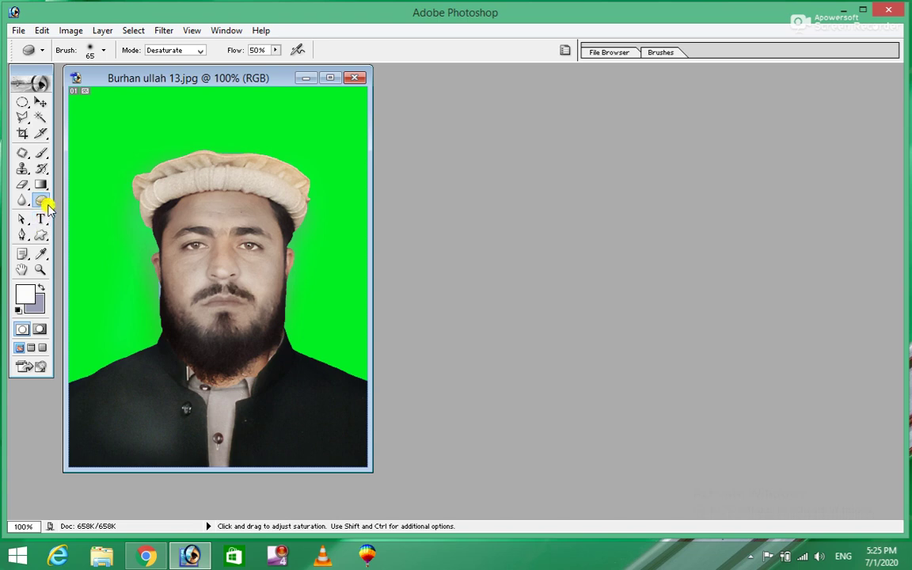
{"action": "left_click", "coordinate": [47, 203]}
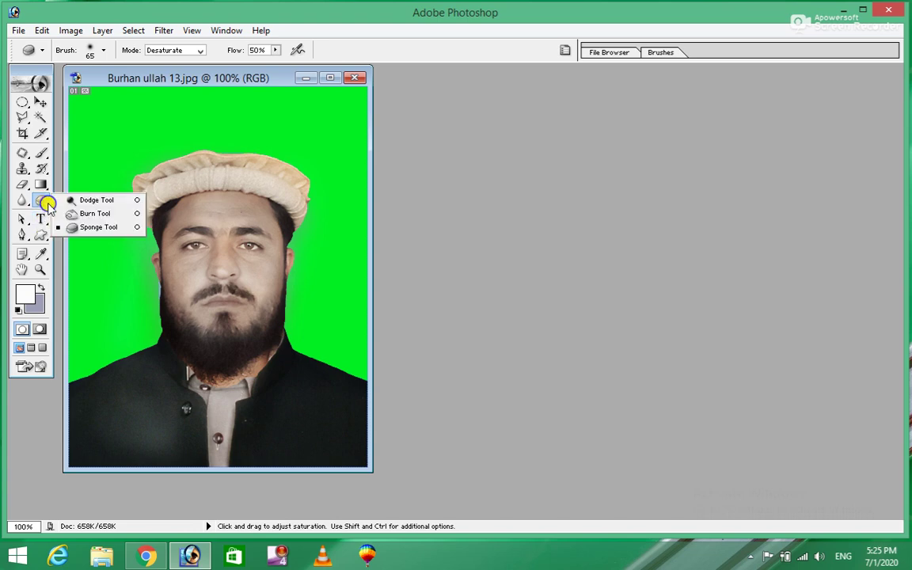
{"action": "mouse_move", "coordinate": [47, 203]}
{"action": "left_mouse_down"}
{"action": "mouse_move", "coordinate": [118, 201]}
{"action": "mouse_move", "coordinate": [101, 225]}
{"action": "mouse_move", "coordinate": [25, 204]}
{"action": "left_mouse_up"}
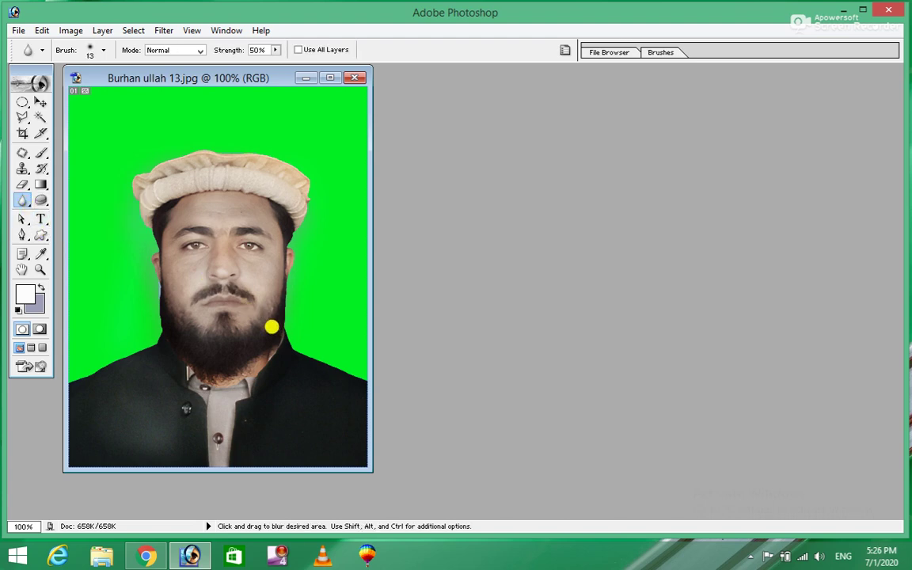
{"action": "key", "text": "ctrl"}
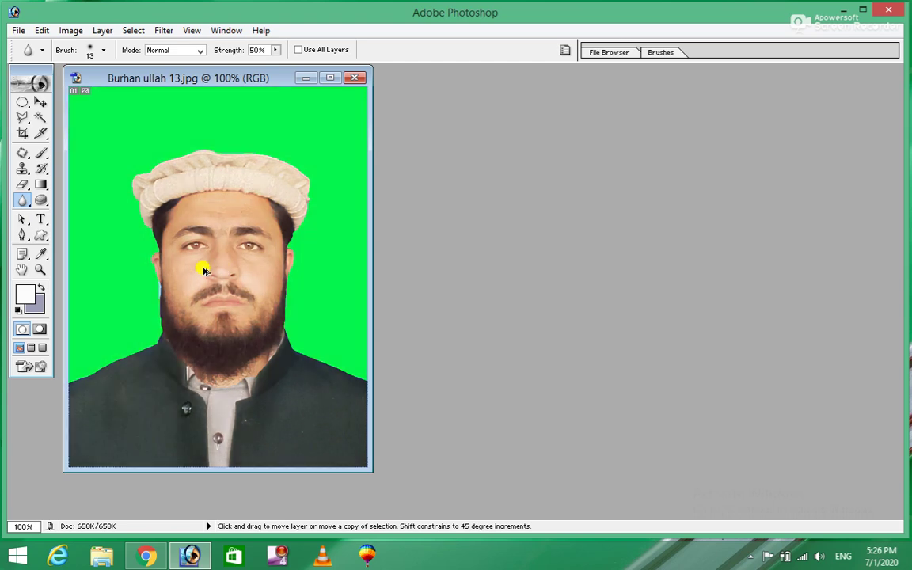
Step: Blur the forehead, nose and moustache with a size 40 Blur tool at 41% strength, and revert the portrait
{"action": "left_click", "coordinate": [26, 204]}
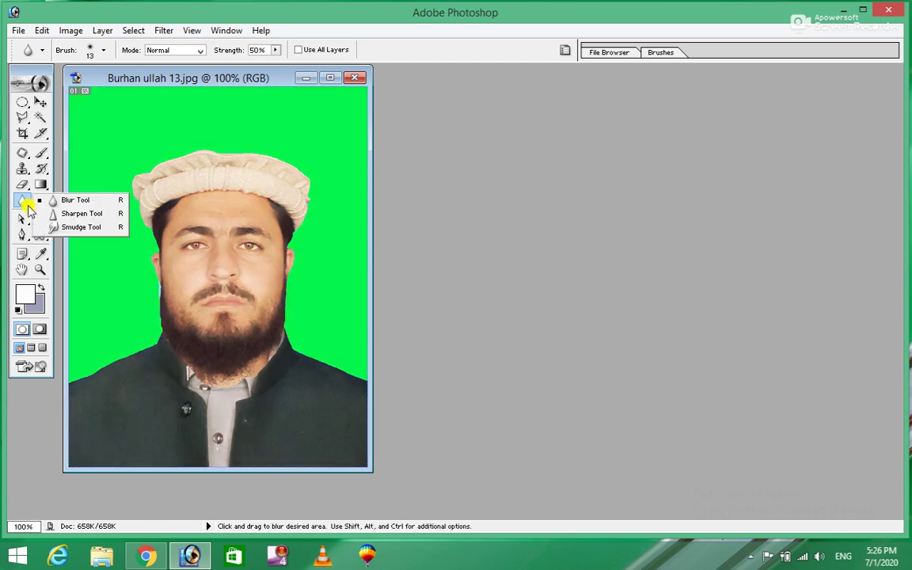
{"action": "left_click", "coordinate": [84, 199]}
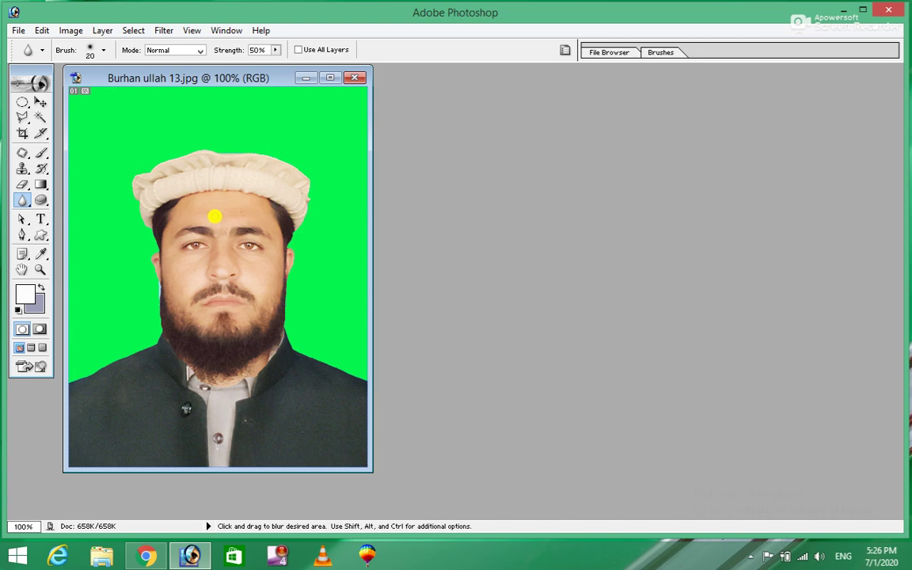
{"action": "left_click", "coordinate": [277, 50]}
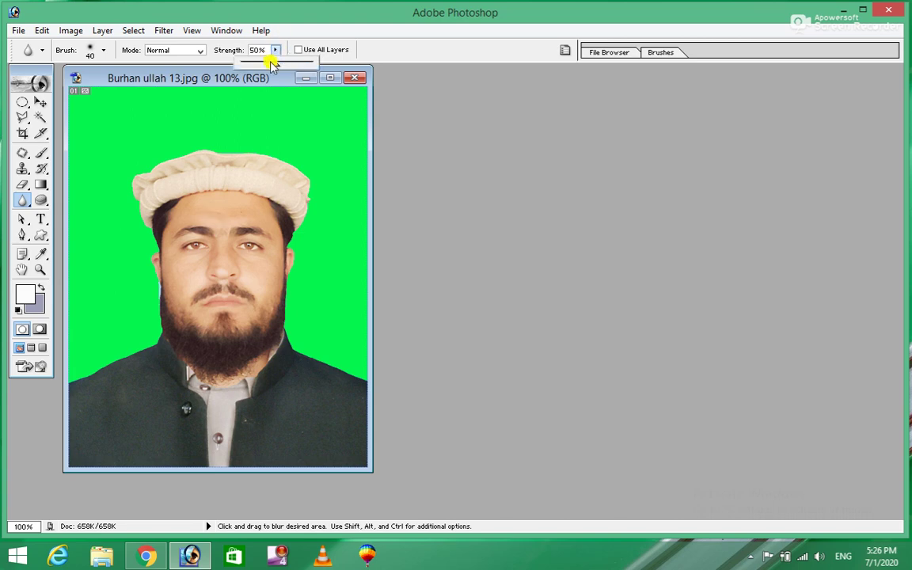
{"action": "left_click", "coordinate": [206, 214]}
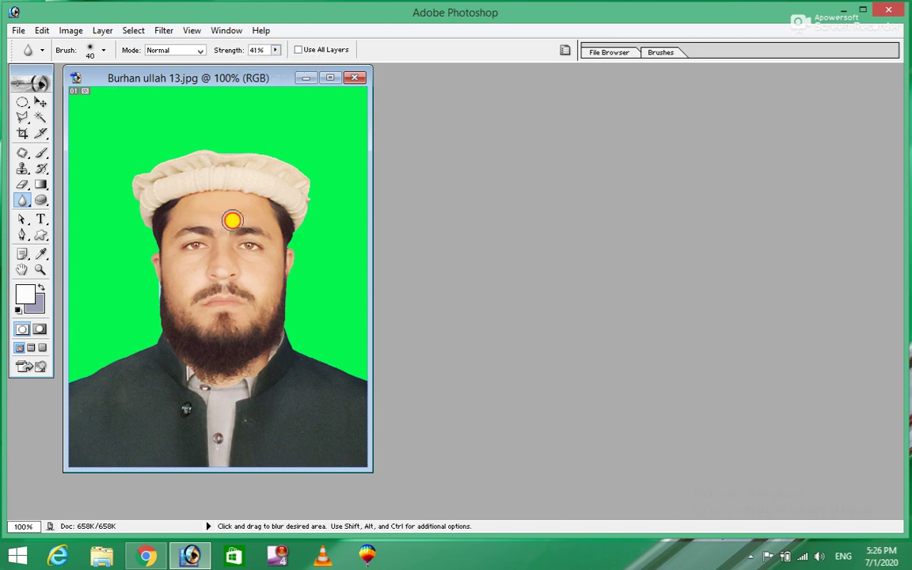
{"action": "mouse_move", "coordinate": [210, 264]}
{"action": "left_mouse_down"}
{"action": "mouse_move", "coordinate": [252, 283]}
{"action": "mouse_move", "coordinate": [171, 257]}
{"action": "mouse_move", "coordinate": [195, 236]}
{"action": "mouse_move", "coordinate": [245, 273]}
{"action": "mouse_move", "coordinate": [227, 292]}
{"action": "mouse_move", "coordinate": [241, 223]}
{"action": "left_mouse_up"}
{"action": "mouse_move", "coordinate": [240, 294]}
{"action": "left_mouse_down"}
{"action": "mouse_move", "coordinate": [210, 290]}
{"action": "mouse_move", "coordinate": [192, 300]}
{"action": "mouse_move", "coordinate": [224, 320]}
{"action": "mouse_move", "coordinate": [210, 290]}
{"action": "left_mouse_up"}
{"action": "key", "text": "F12"}
Step: Enlarge the Sharpen tool's brush, sharpen the whole face at 50% strength, and undo the sharpening strokes
{"action": "left_click_drag", "start_coordinate": [26, 202], "coordinate": [76, 216]}
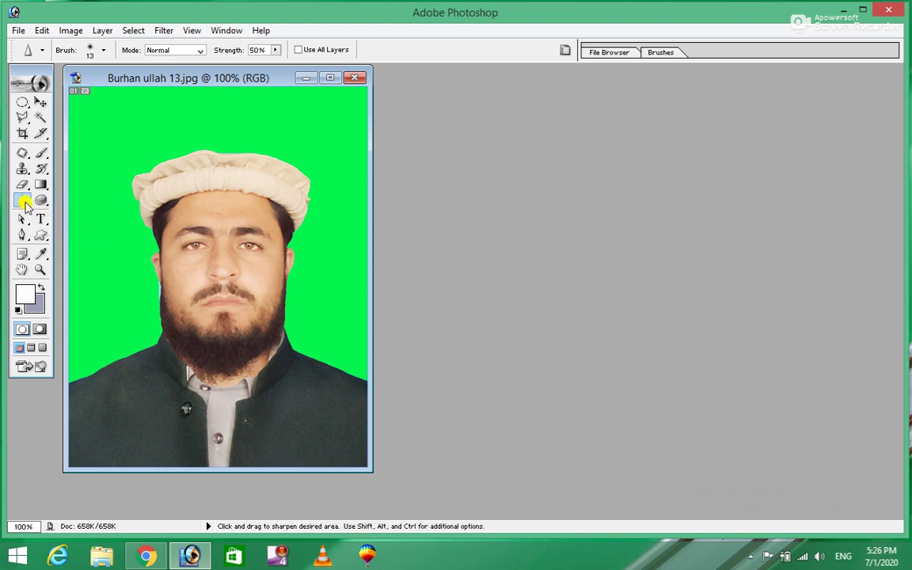
{"action": "left_click_drag", "start_coordinate": [26, 204], "coordinate": [78, 219]}
{"action": "key", "text": "bracketright"}
{"action": "key", "text": "bracketright"}
{"action": "key", "text": "bracketright"}
{"action": "key", "text": "bracketright"}
{"action": "key", "text": "bracketright"}
{"action": "key", "text": "bracketright"}
{"action": "key", "text": "bracketright"}
{"action": "key", "text": "bracketright"}
{"action": "key", "text": "bracketright"}
{"action": "key", "text": "bracketright"}
{"action": "key", "text": "bracketright"}
{"action": "key", "text": "bracketright"}
{"action": "key", "text": "bracketright"}
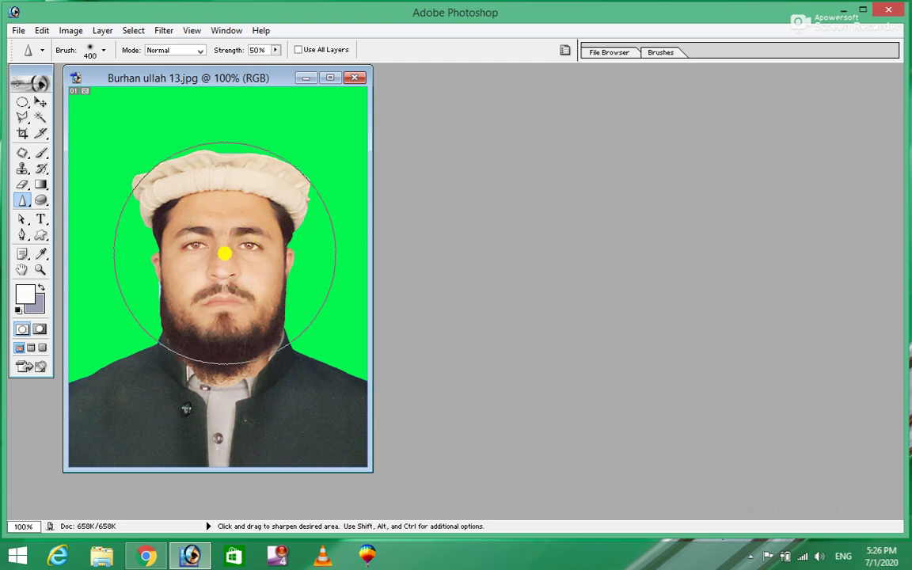
{"action": "mouse_move", "coordinate": [225, 254]}
{"action": "left_mouse_down"}
{"action": "mouse_move", "coordinate": [210, 314]}
{"action": "mouse_move", "coordinate": [236, 302]}
{"action": "mouse_move", "coordinate": [249, 237]}
{"action": "mouse_move", "coordinate": [201, 251]}
{"action": "mouse_move", "coordinate": [198, 232]}
{"action": "mouse_move", "coordinate": [259, 287]}
{"action": "mouse_move", "coordinate": [239, 255]}
{"action": "mouse_move", "coordinate": [196, 286]}
{"action": "mouse_move", "coordinate": [194, 248]}
{"action": "mouse_move", "coordinate": [229, 299]}
{"action": "mouse_move", "coordinate": [229, 231]}
{"action": "mouse_move", "coordinate": [242, 205]}
{"action": "mouse_move", "coordinate": [225, 209]}
{"action": "mouse_move", "coordinate": [218, 238]}
{"action": "left_mouse_up"}
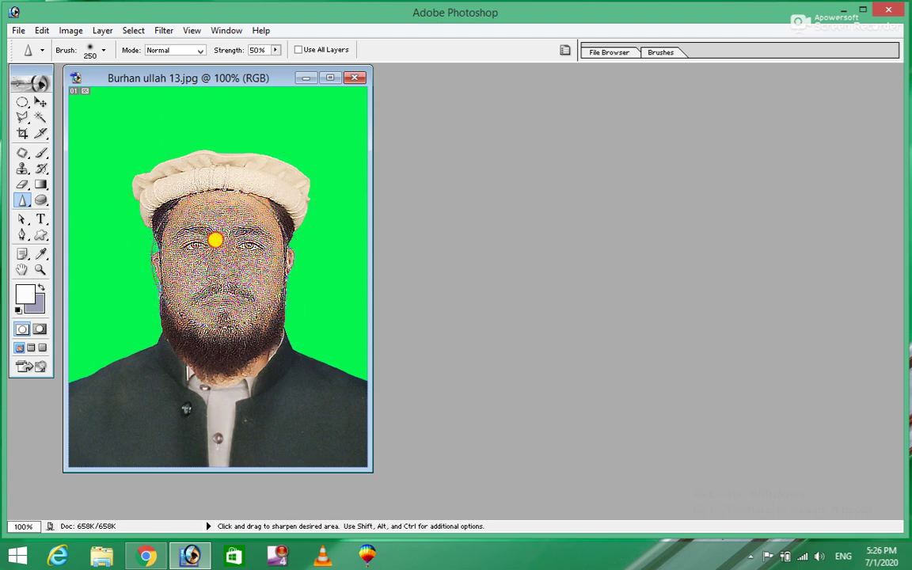
{"action": "key", "text": "ctrl+z"}
{"action": "key", "text": "ctrl+z"}
{"action": "key", "text": "ctrl+z"}
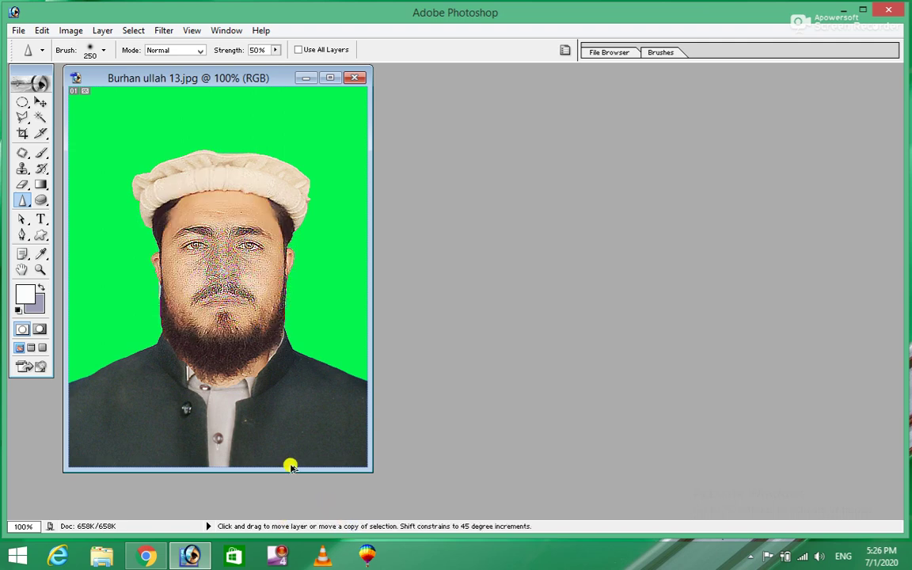
Step: Smudge the nose area with a size 80 Smudge tool at 50% strength, and undo the strokes
{"action": "left_click_drag", "start_coordinate": [22, 201], "coordinate": [66, 228]}
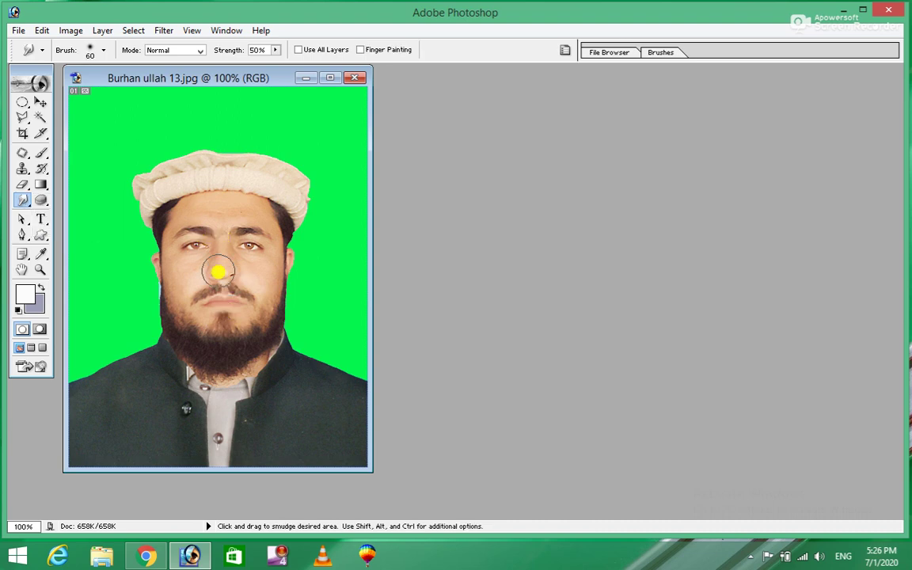
{"action": "key", "text": "bracketright"}
{"action": "key", "text": "bracketright"}
{"action": "mouse_move", "coordinate": [228, 279]}
{"action": "left_mouse_down"}
{"action": "mouse_move", "coordinate": [256, 293]}
{"action": "mouse_move", "coordinate": [232, 264]}
{"action": "mouse_move", "coordinate": [214, 264]}
{"action": "mouse_move", "coordinate": [229, 269]}
{"action": "left_mouse_up"}
{"action": "key", "text": "ctrl+alt"}
{"action": "key", "text": "ctrl+alt+z"}
{"action": "key", "text": "ctrl+alt+z"}
{"action": "key", "text": "ctrl+alt+z"}
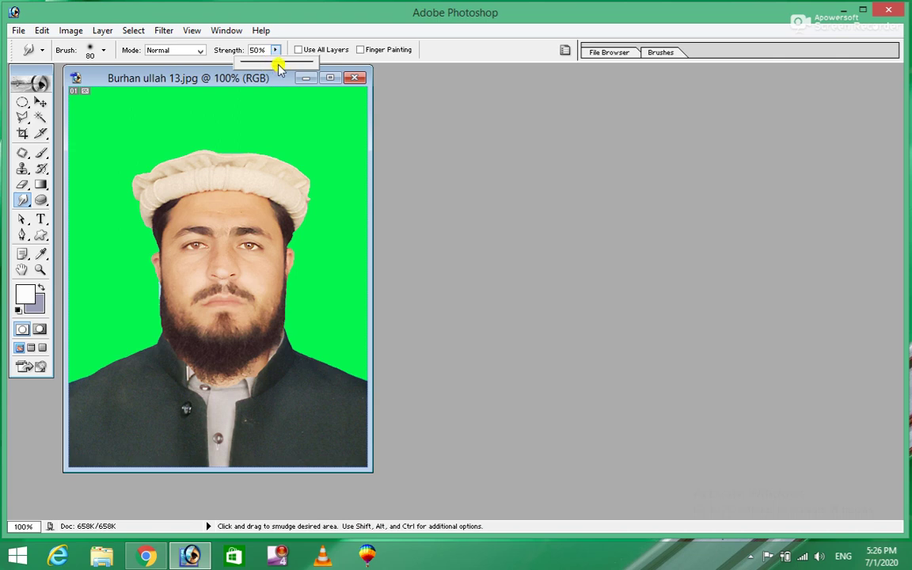
Step: Lower the Smudge strength to 25%, smudge the nose and moustache with a smaller brush, and undo the strokes
{"action": "left_click_drag", "start_coordinate": [277, 68], "coordinate": [258, 65]}
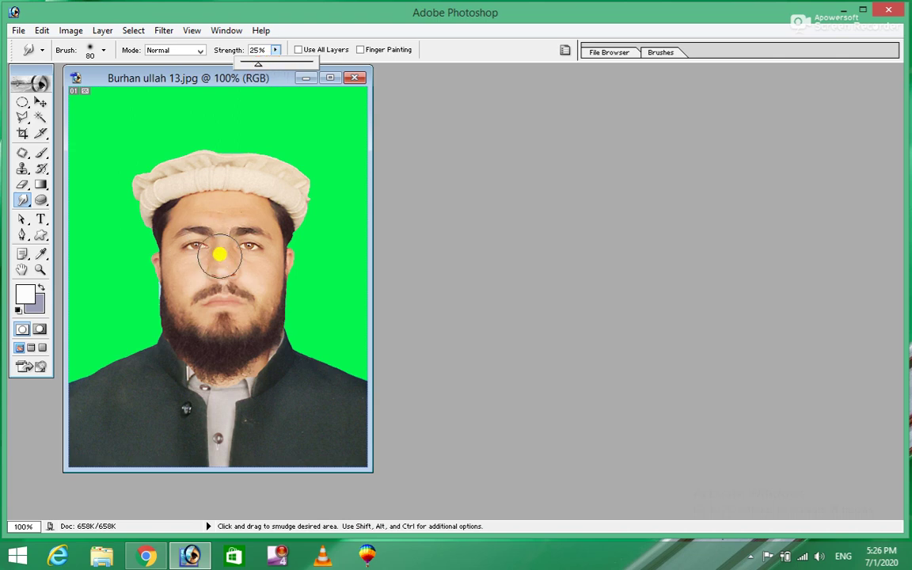
{"action": "key", "text": "bracketleft"}
{"action": "key", "text": "bracketleft"}
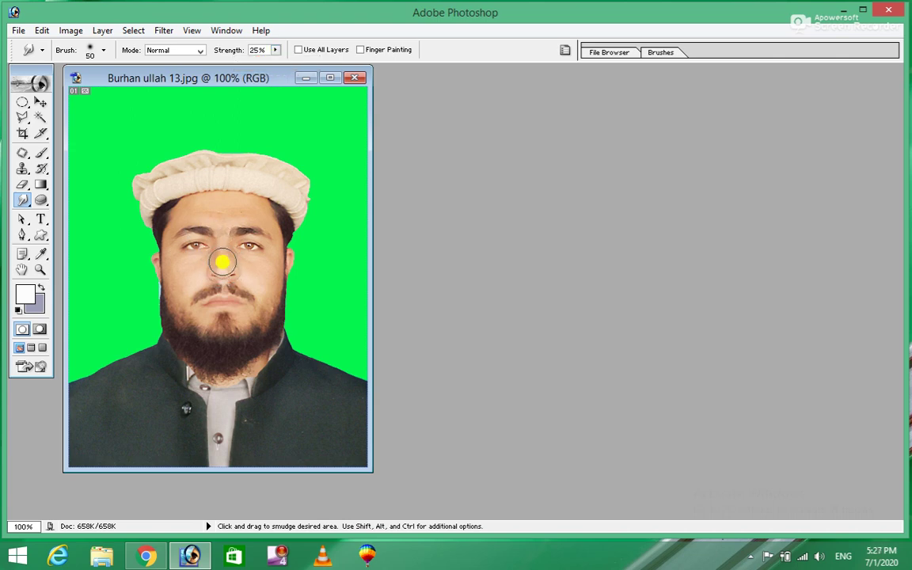
{"action": "mouse_move", "coordinate": [221, 264]}
{"action": "left_mouse_down"}
{"action": "mouse_move", "coordinate": [206, 271]}
{"action": "mouse_move", "coordinate": [232, 279]}
{"action": "left_mouse_up"}
{"action": "left_click_drag", "start_coordinate": [23, 202], "coordinate": [72, 230]}
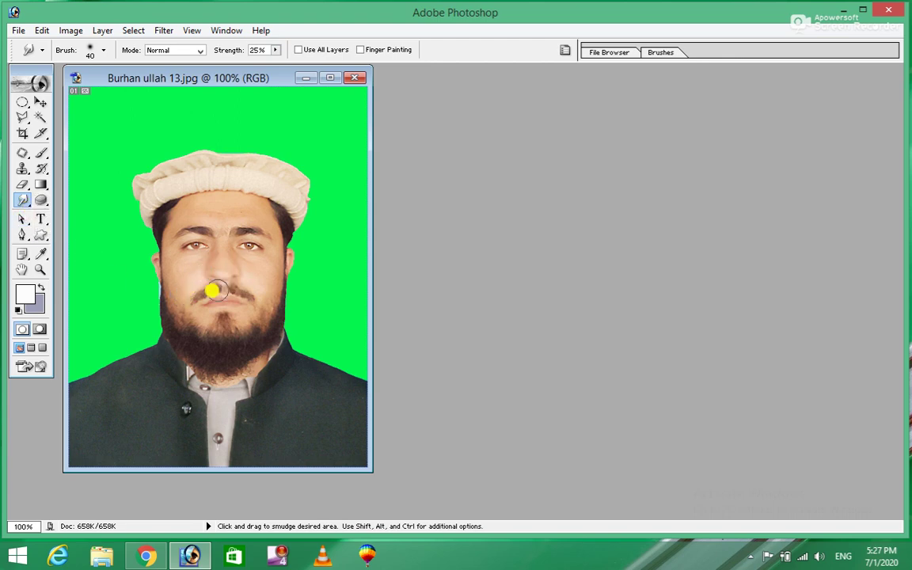
{"action": "key", "text": "ctrl+z"}
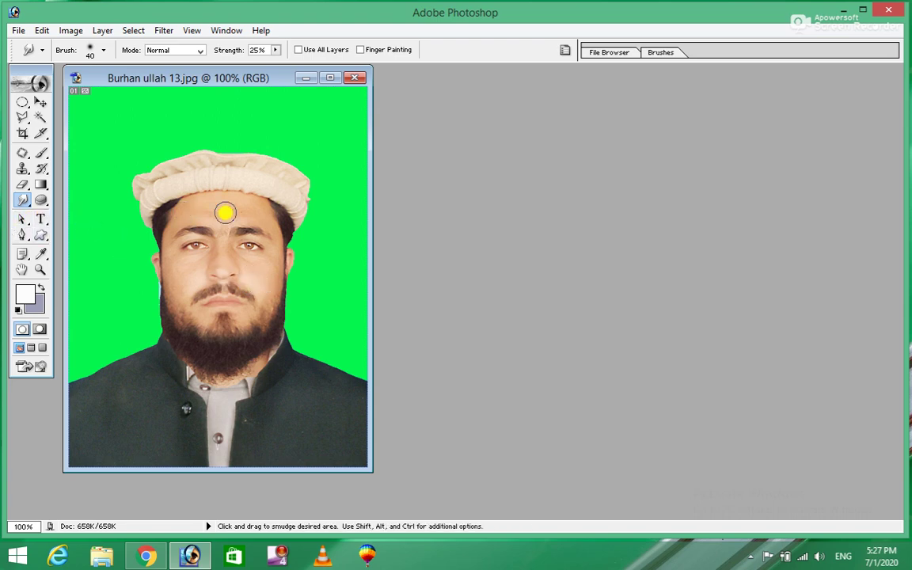
{"action": "left_click", "coordinate": [23, 220]}
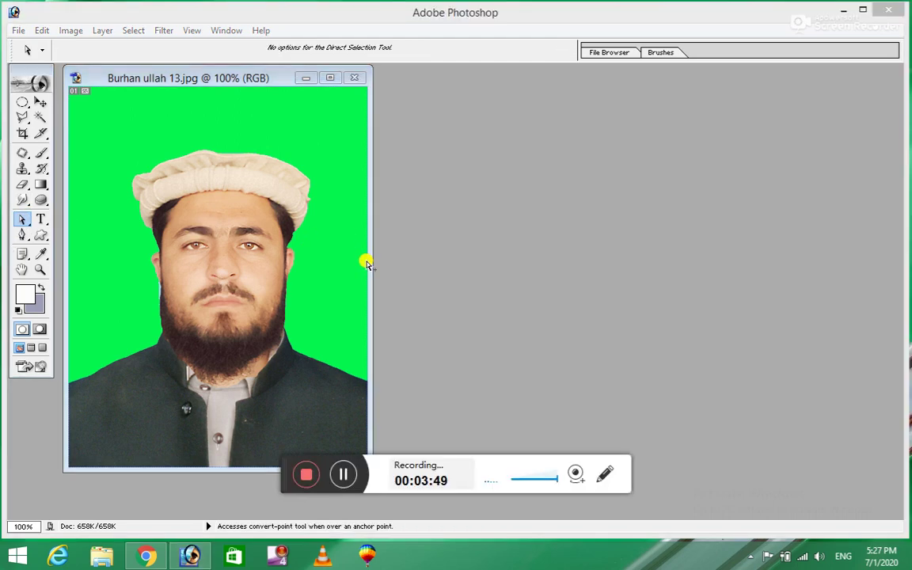
{"action": "left_click", "coordinate": [342, 473]}
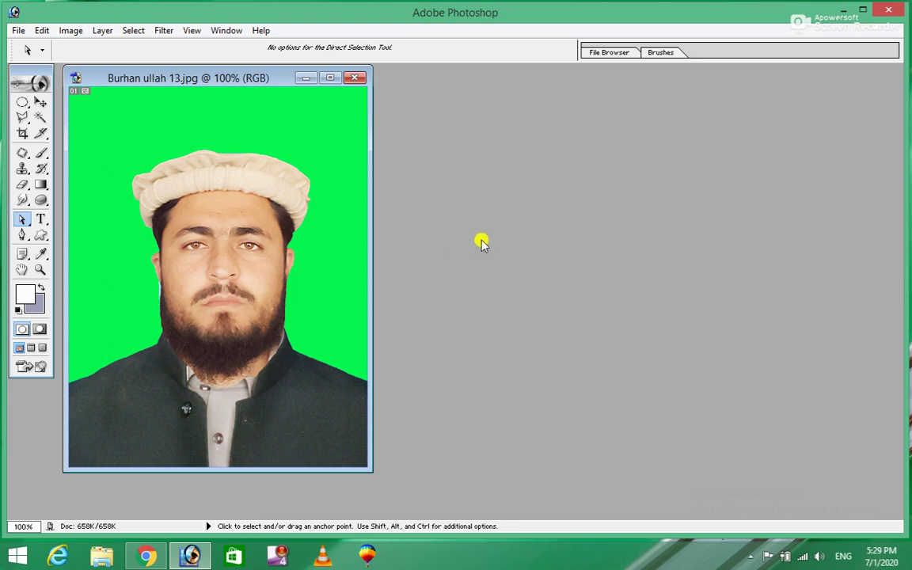
Step: Choose the Custom Shape tool and set its shape to the solid heart
{"action": "left_click", "coordinate": [44, 239]}
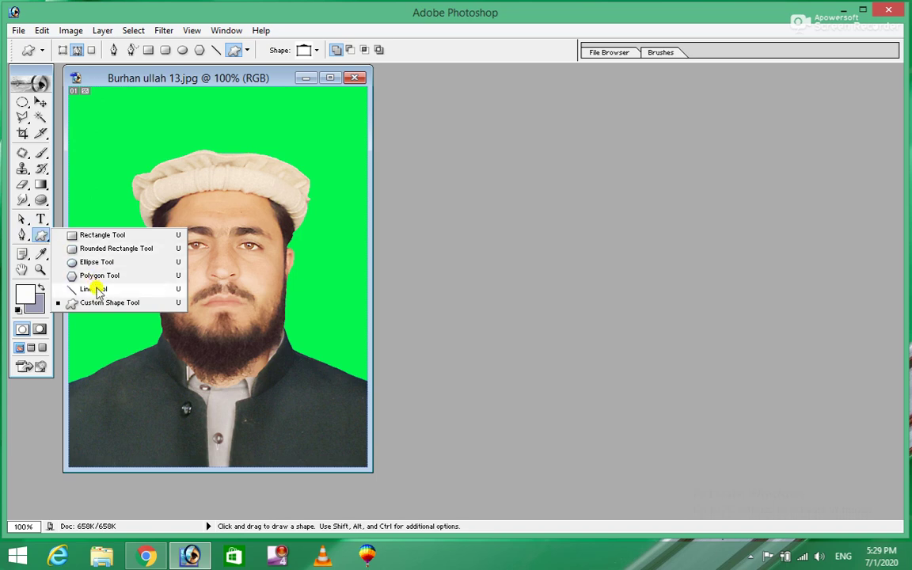
{"action": "left_click", "coordinate": [72, 302]}
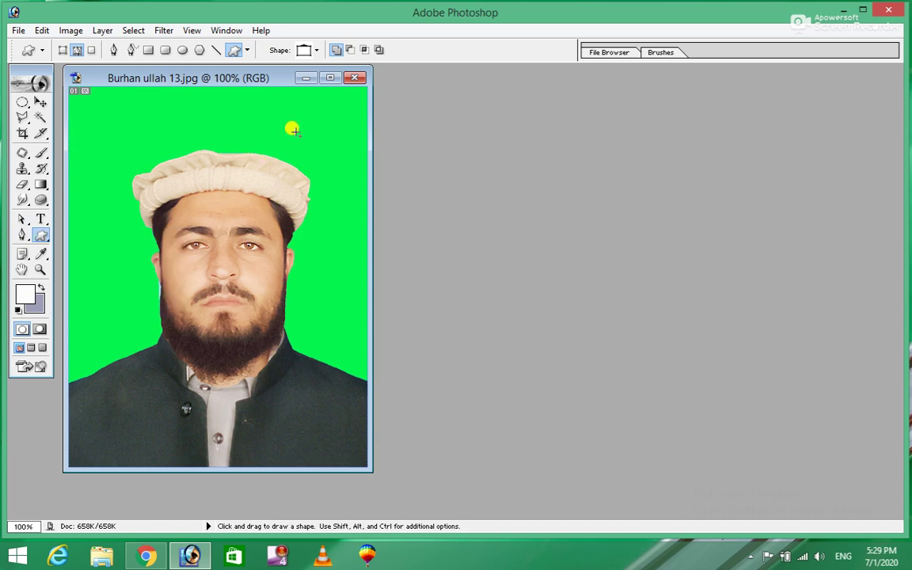
{"action": "left_click", "coordinate": [316, 50]}
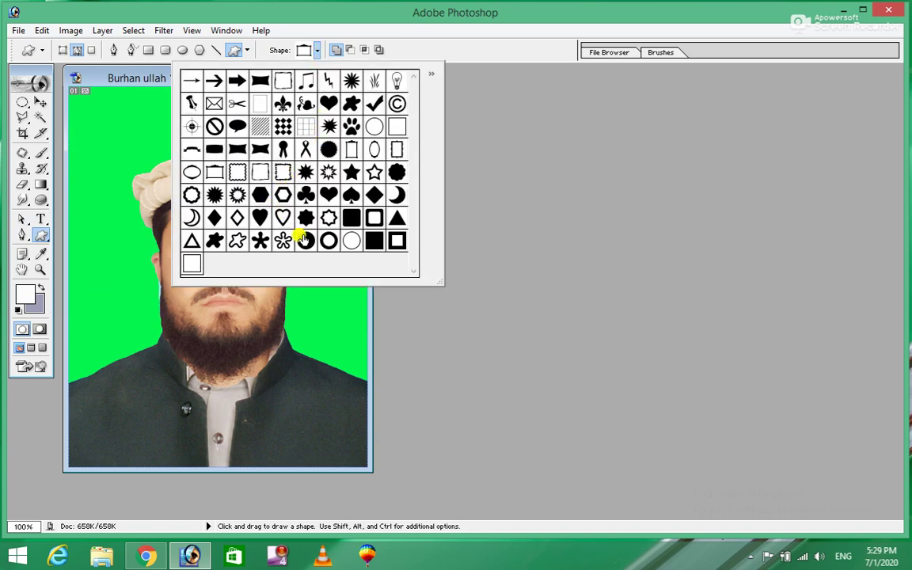
{"action": "left_click", "coordinate": [331, 197]}
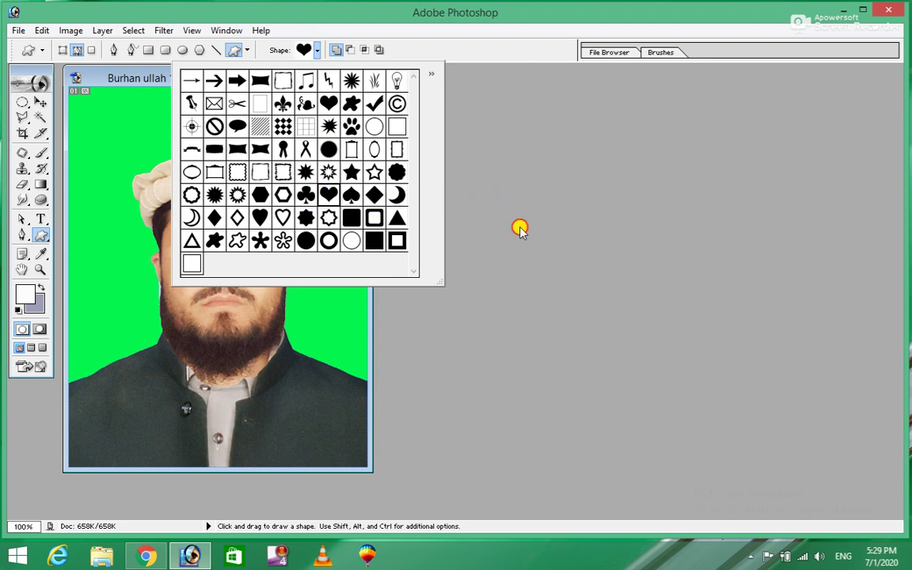
{"action": "left_click", "coordinate": [606, 264]}
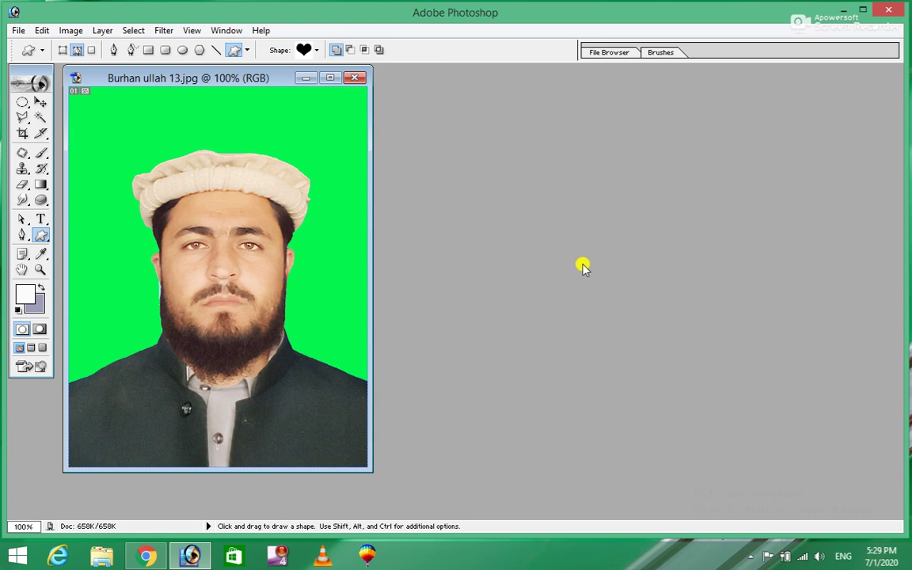
Step: Create a new document with the 4 x 6 preset size and white contents
{"action": "key", "text": "ctrl+n"}
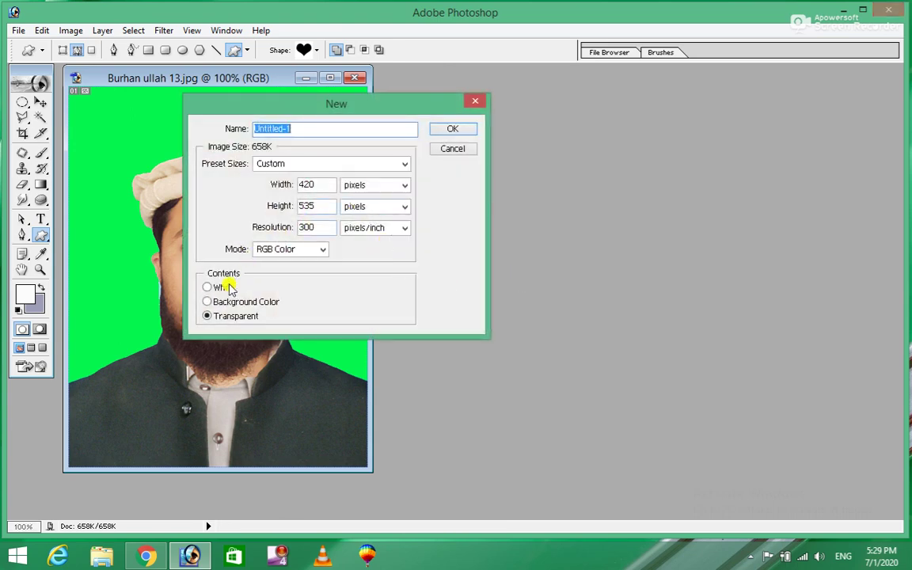
{"action": "left_click", "coordinate": [224, 287]}
{"action": "left_click", "coordinate": [353, 164]}
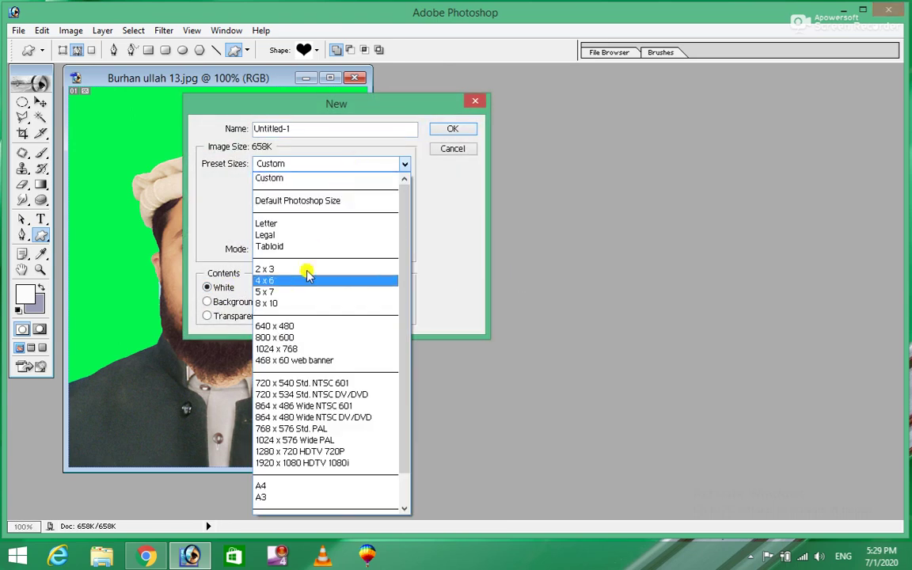
{"action": "left_click", "coordinate": [281, 281]}
{"action": "left_click", "coordinate": [459, 130]}
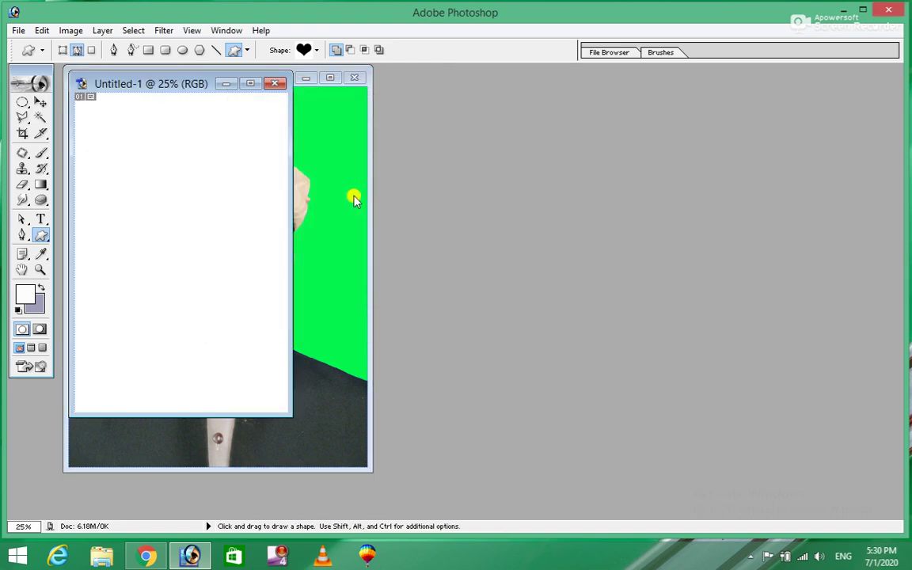
Step: Check the custom shape options and draw an unfilled heart path in the upper half of the blank page
{"action": "left_click", "coordinate": [248, 50]}
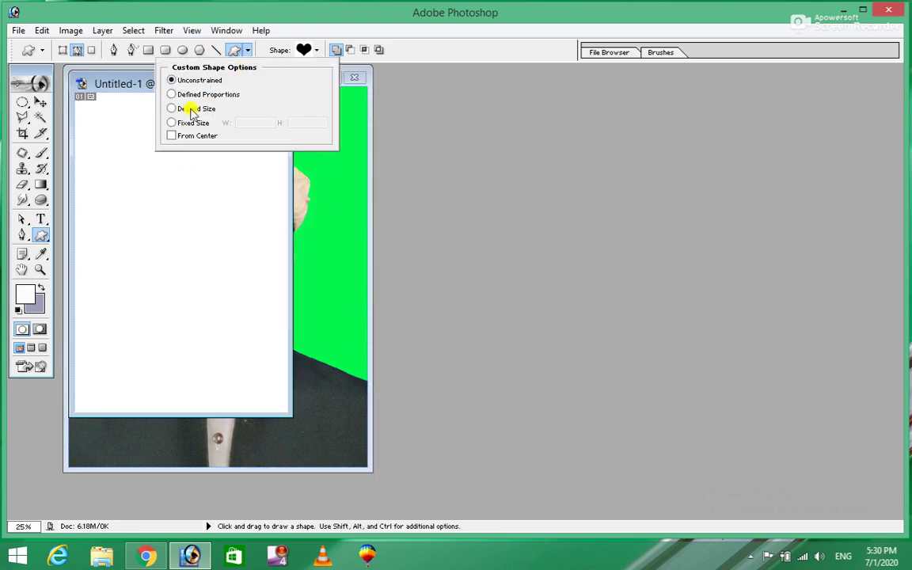
{"action": "left_click", "coordinate": [247, 51]}
{"action": "left_click_drag", "start_coordinate": [127, 152], "coordinate": [243, 278]}
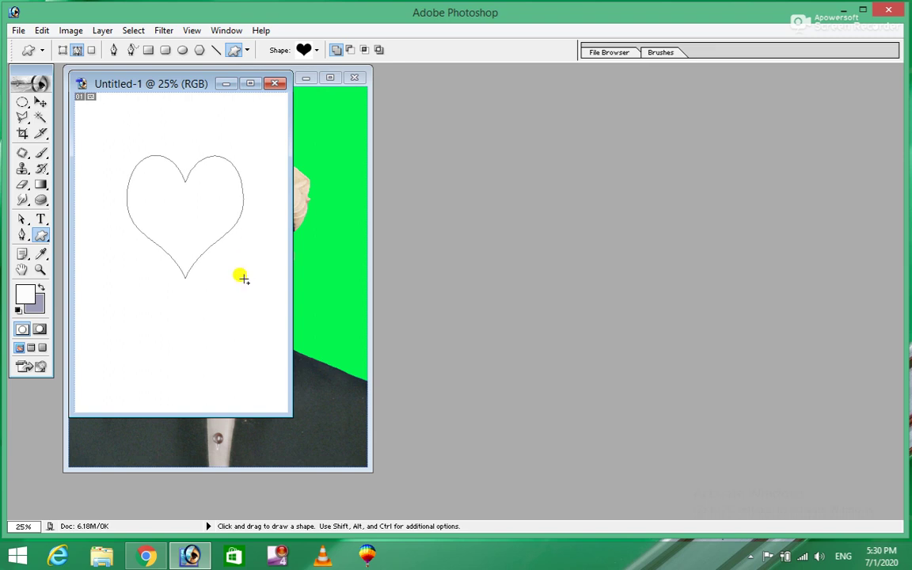
Step: Set the foreground colour to orange F64F0E
{"action": "left_click", "coordinate": [27, 297]}
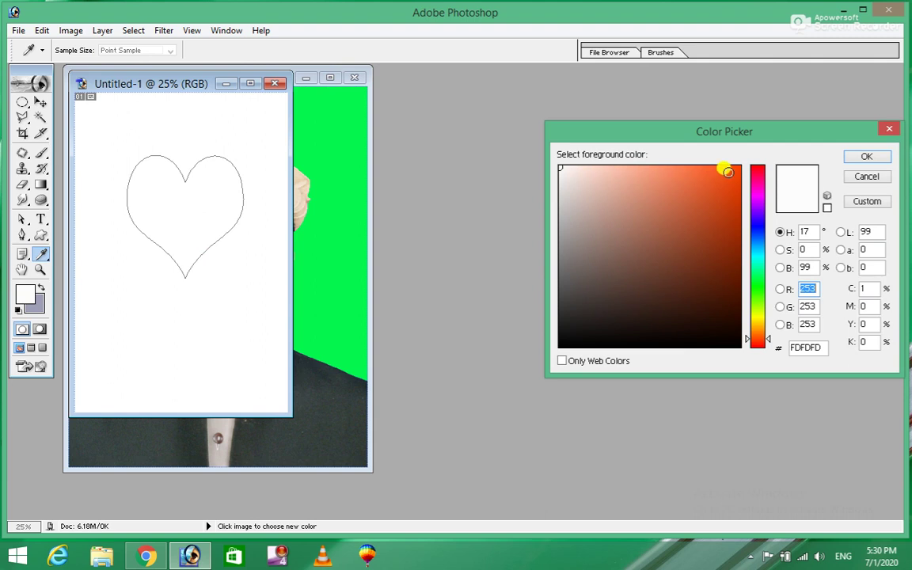
{"action": "left_click", "coordinate": [730, 172]}
{"action": "left_click", "coordinate": [866, 157]}
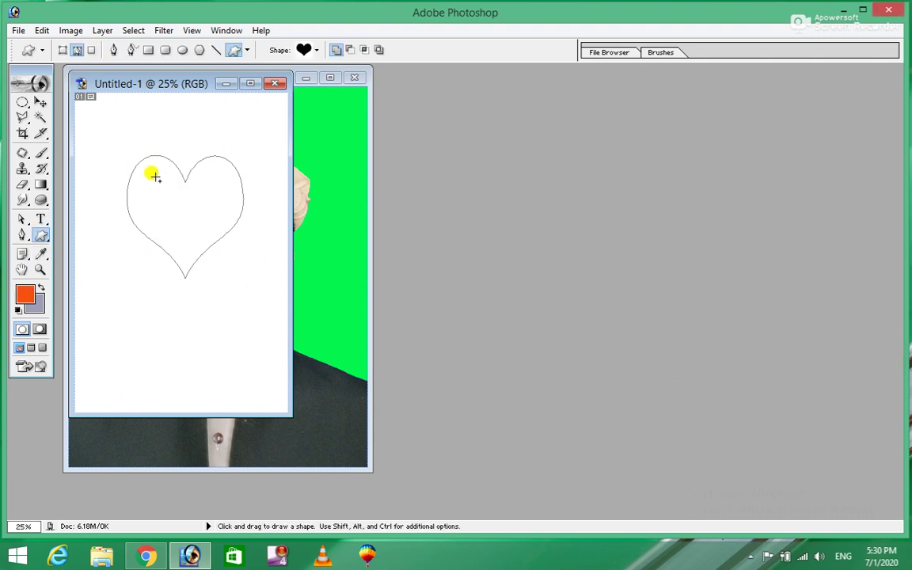
Step: Replace the first heart path with a new one, and draw an orange-filled heart as a shape layer over it
{"action": "left_click", "coordinate": [210, 148]}
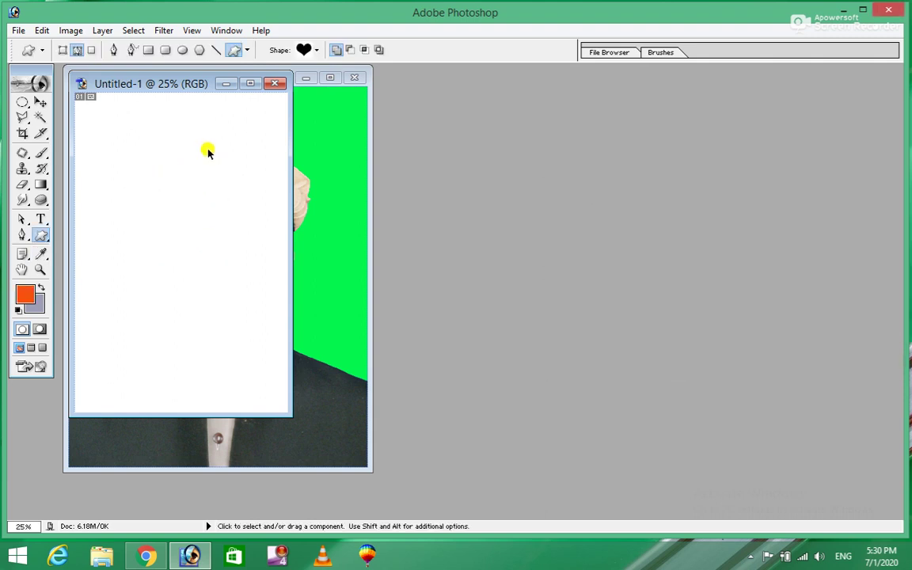
{"action": "left_click_drag", "start_coordinate": [121, 144], "coordinate": [243, 292]}
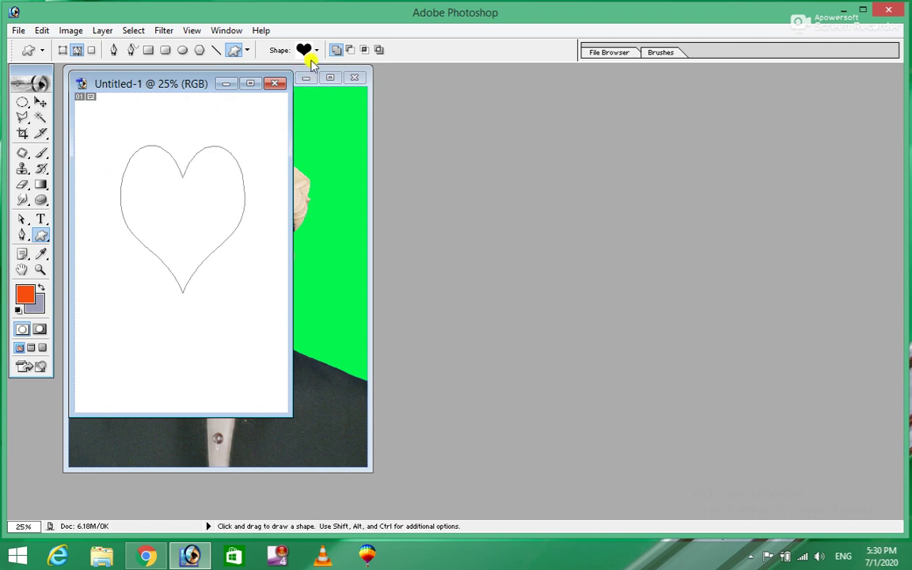
{"action": "left_click", "coordinate": [63, 50]}
{"action": "left_click_drag", "start_coordinate": [125, 143], "coordinate": [230, 282]}
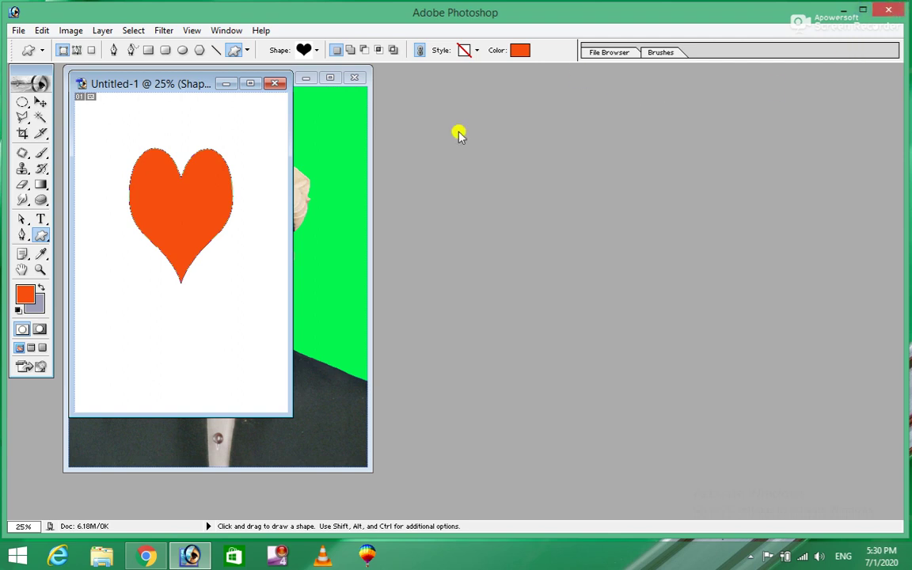
Step: Maximize the document window and shift the whole heart slightly with the Path Selection tool
{"action": "left_click", "coordinate": [22, 220]}
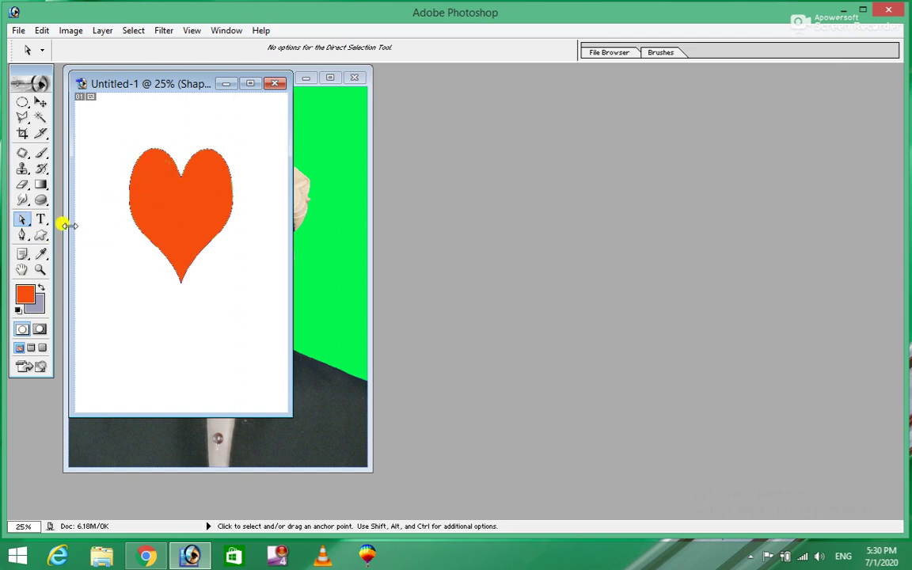
{"action": "left_click_drag", "start_coordinate": [24, 221], "coordinate": [56, 219]}
{"action": "left_click_drag", "start_coordinate": [200, 200], "coordinate": [179, 214]}
{"action": "left_click", "coordinate": [250, 83]}
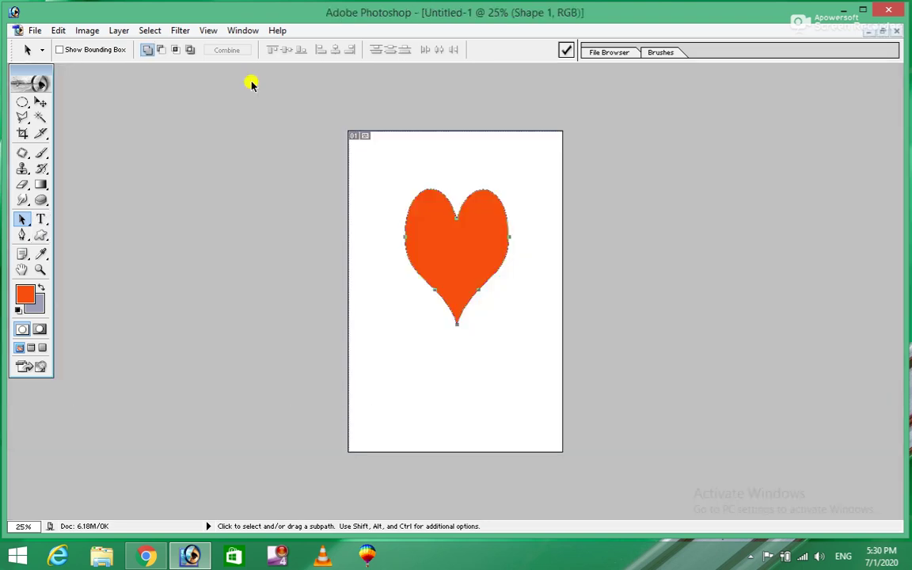
{"action": "key", "text": "ctrl+0"}
{"action": "mouse_move", "coordinate": [455, 245]}
{"action": "left_mouse_down"}
{"action": "mouse_move", "coordinate": [446, 254]}
{"action": "mouse_move", "coordinate": [377, 234]}
{"action": "mouse_move", "coordinate": [472, 240]}
{"action": "left_mouse_up"}
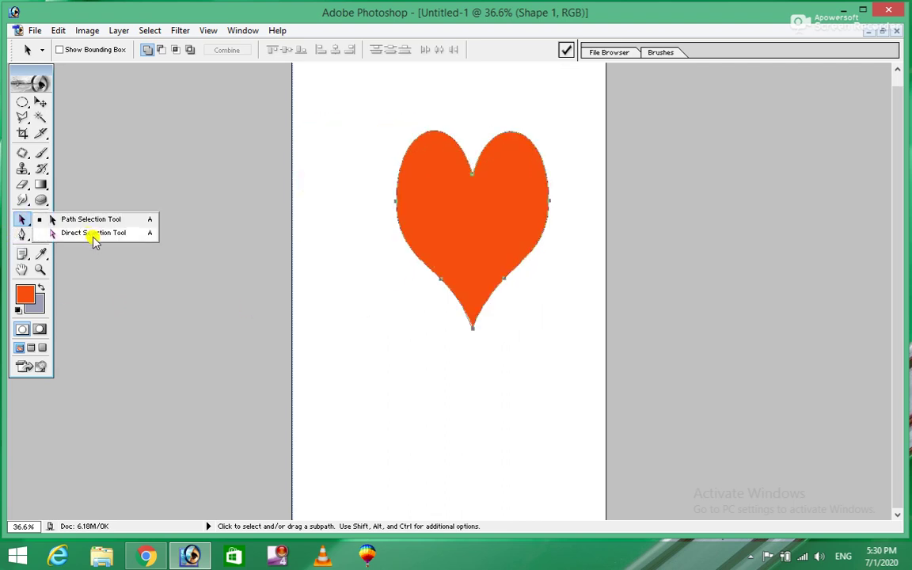
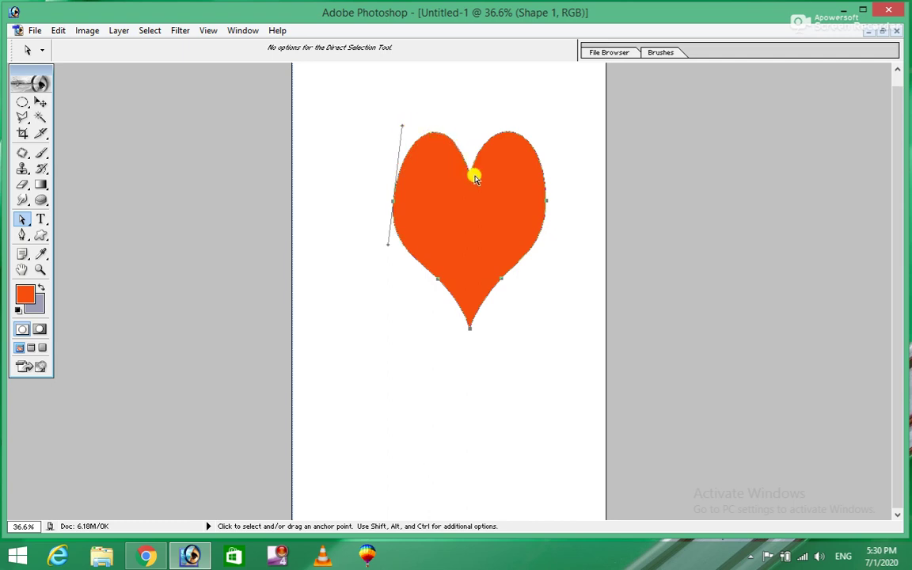
Step: Reshape the heart's two lobes by lowering both curve handles of its top notch with the Direct Selection tool
{"action": "left_click", "coordinate": [469, 174]}
{"action": "left_click_drag", "start_coordinate": [452, 110], "coordinate": [431, 129]}
{"action": "left_click_drag", "start_coordinate": [486, 111], "coordinate": [491, 141]}
Step: Reshape the heart's right and left sides through their anchor points and curve handles, and deselect the path
{"action": "left_click", "coordinate": [547, 203]}
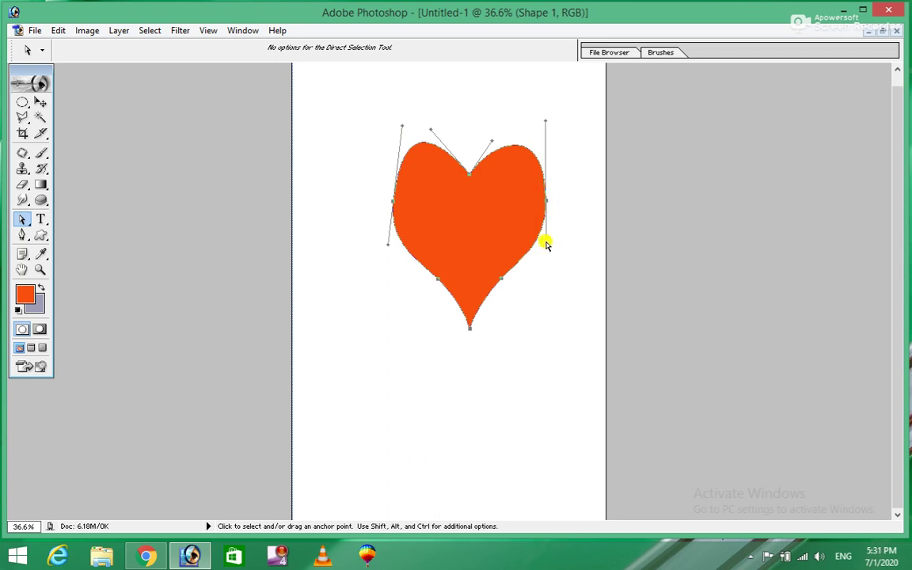
{"action": "left_click_drag", "start_coordinate": [547, 247], "coordinate": [506, 288]}
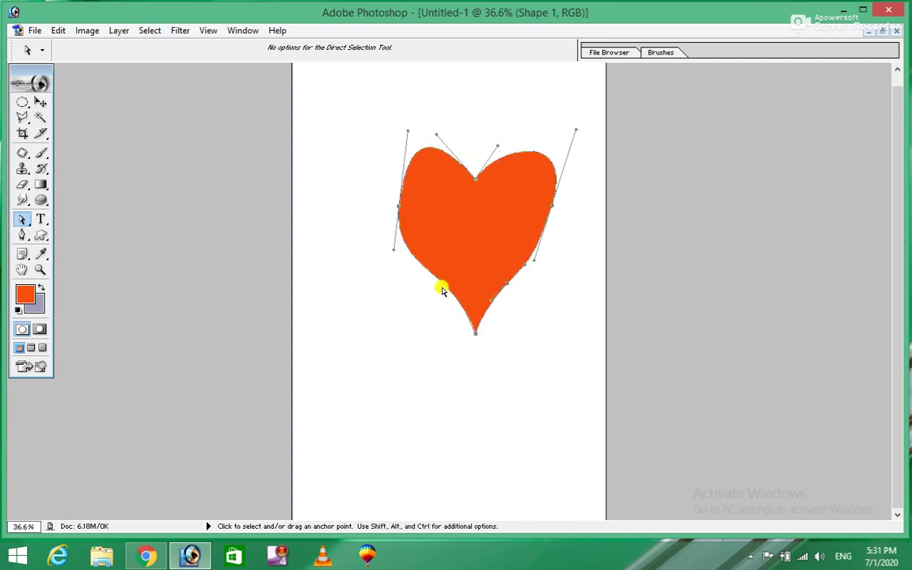
{"action": "left_click_drag", "start_coordinate": [443, 283], "coordinate": [430, 261]}
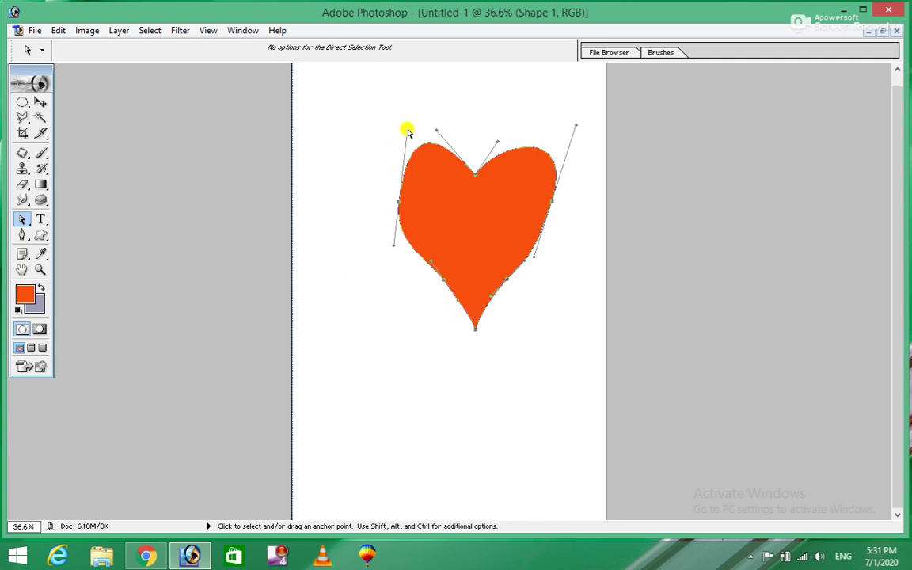
{"action": "left_click_drag", "start_coordinate": [408, 127], "coordinate": [388, 127]}
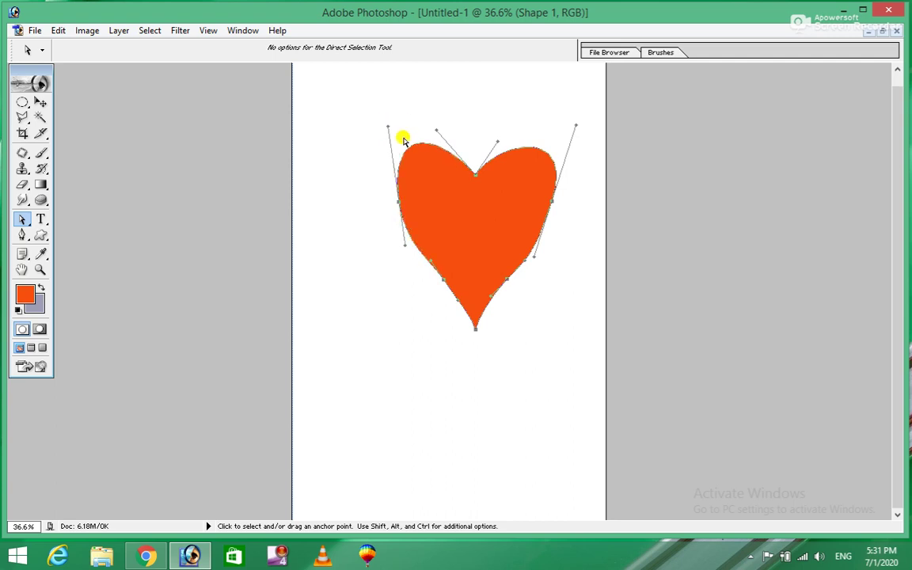
{"action": "left_click", "coordinate": [26, 222]}
{"action": "left_click", "coordinate": [85, 234]}
{"action": "left_click", "coordinate": [358, 362]}
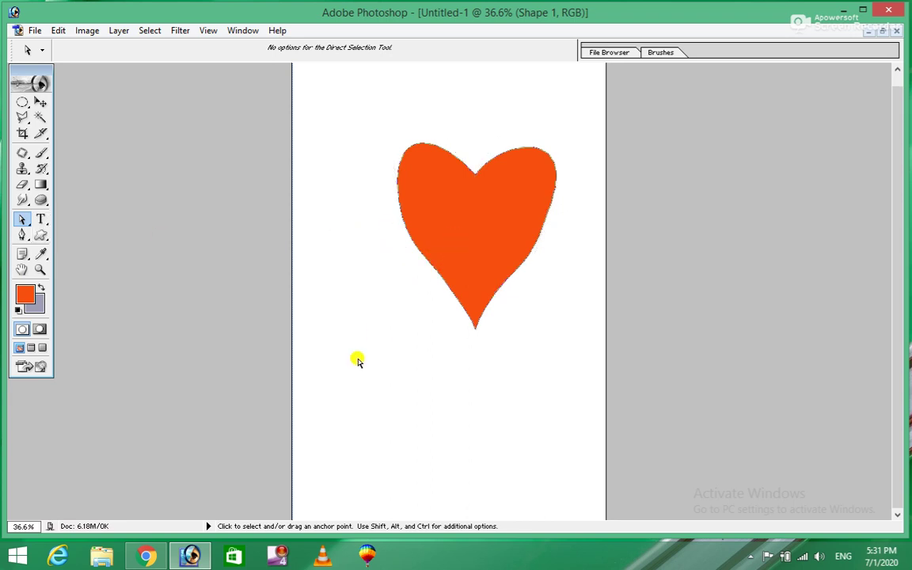
Step: Add the person's first name as orange 60 pt Arial Bold text across the heart's lower tip
{"action": "left_click", "coordinate": [41, 219]}
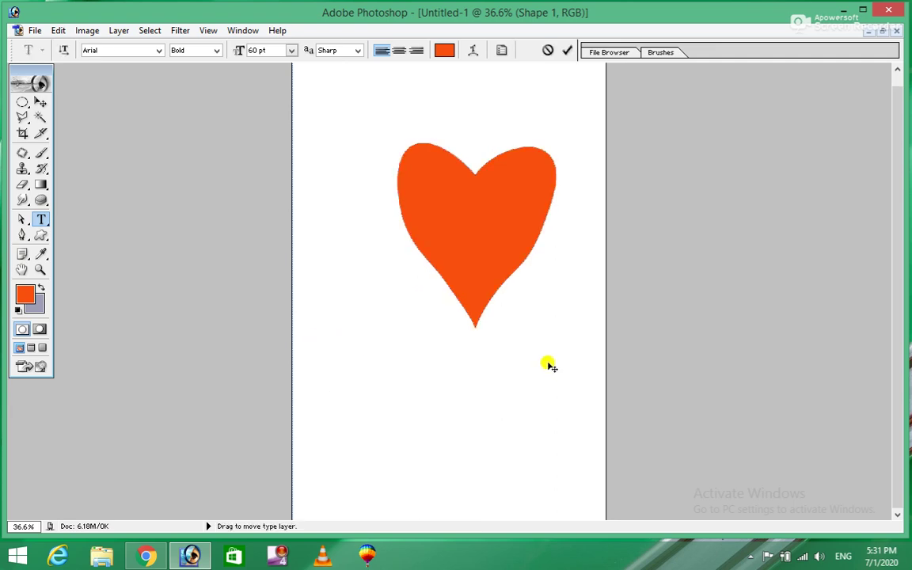
{"action": "type", "text": "Burhan"}
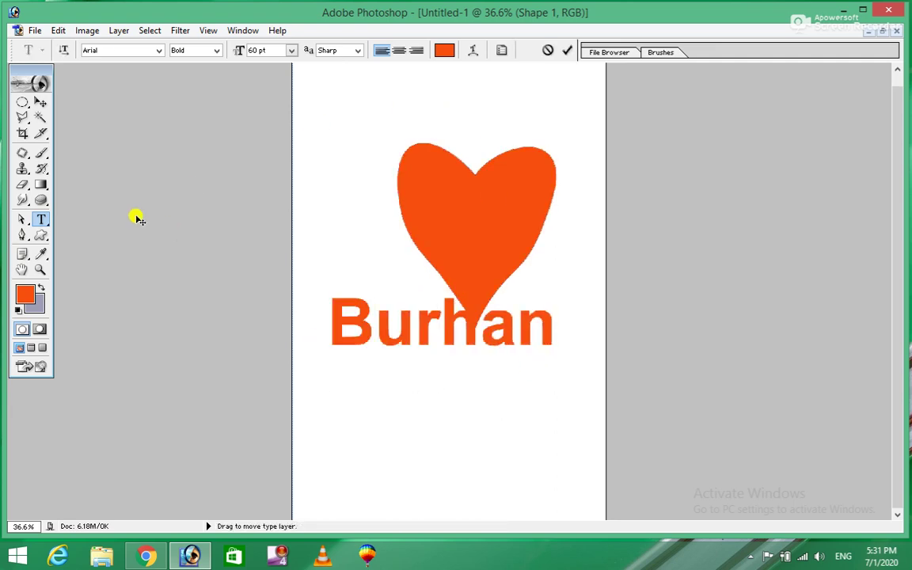
Step: Turn the name text vertical and move it up beside the heart's left edge
{"action": "left_click", "coordinate": [64, 51]}
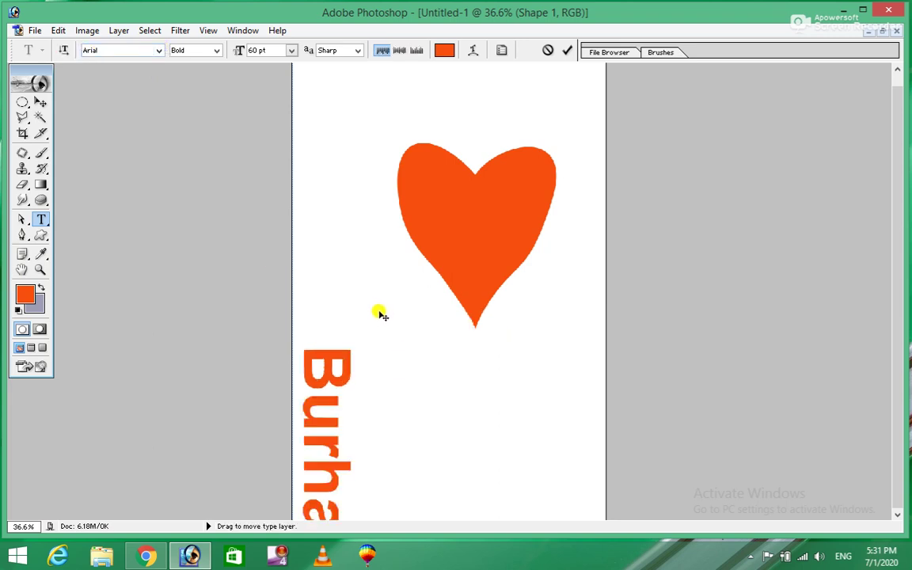
{"action": "key", "text": "ctrl+minus"}
{"action": "key", "text": "ctrl+minus"}
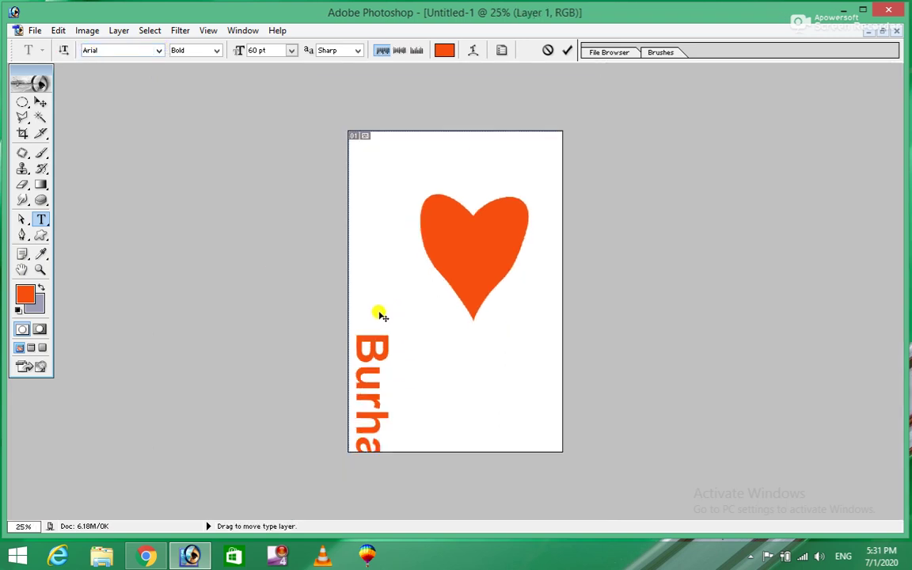
{"action": "left_click", "coordinate": [41, 102]}
{"action": "left_click_drag", "start_coordinate": [371, 400], "coordinate": [372, 291]}
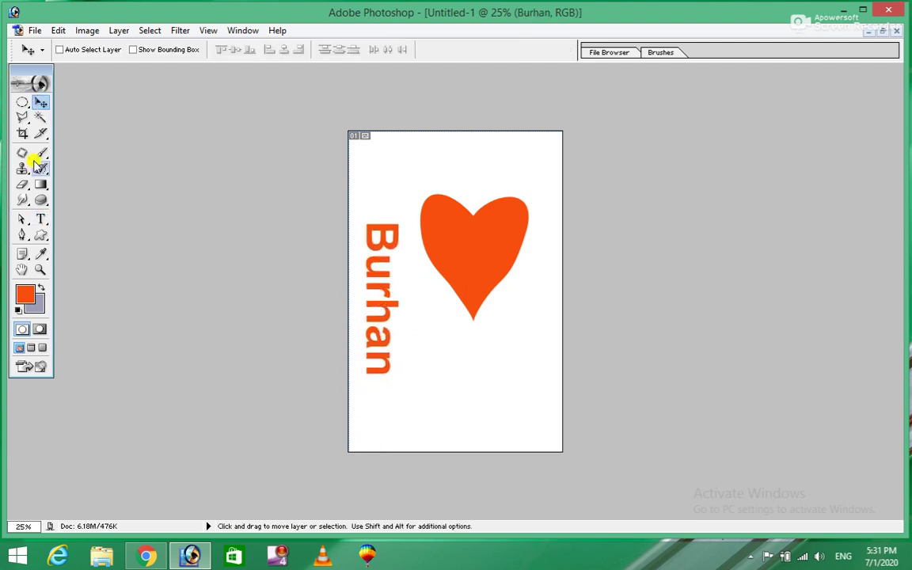
Step: Change the name text back to horizontal and recolour it blue 1E0EF6
{"action": "left_click", "coordinate": [40, 219]}
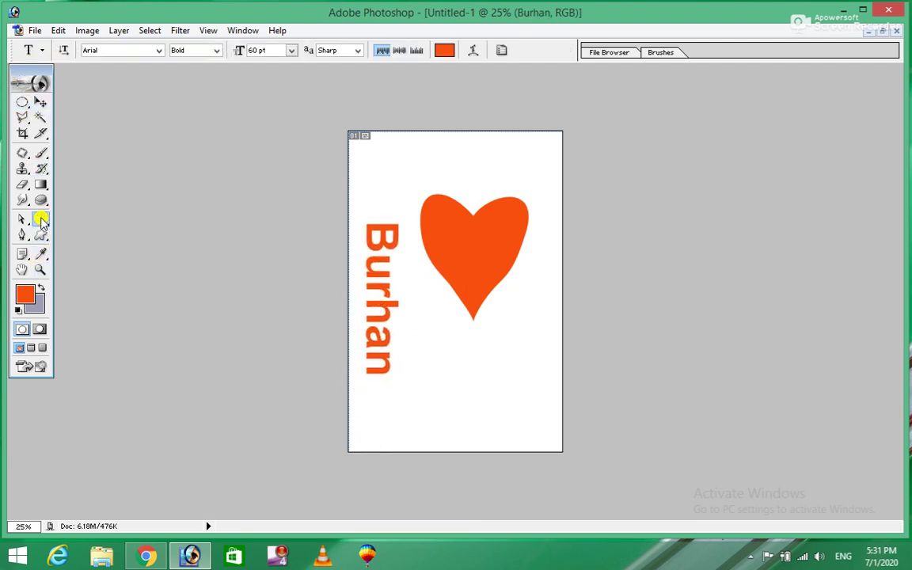
{"action": "left_click", "coordinate": [65, 50]}
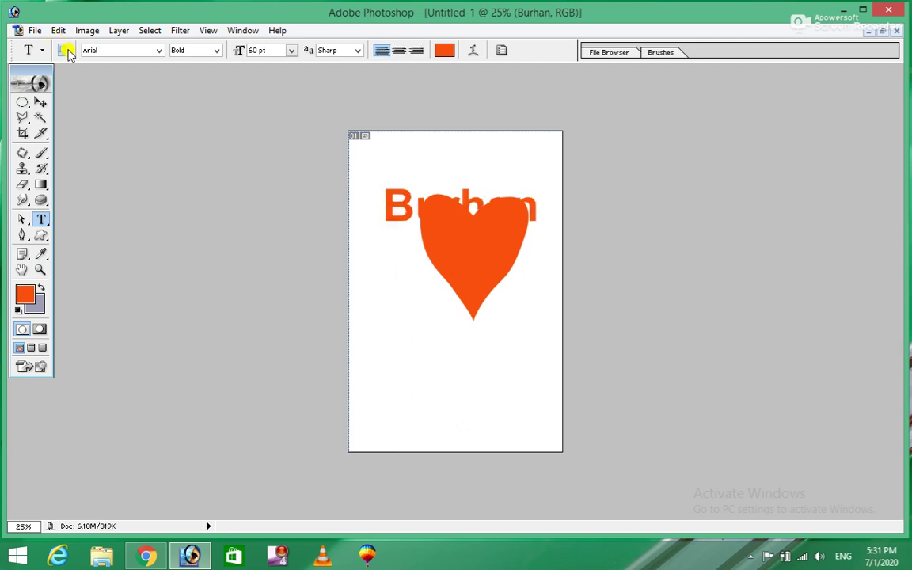
{"action": "left_click", "coordinate": [445, 51]}
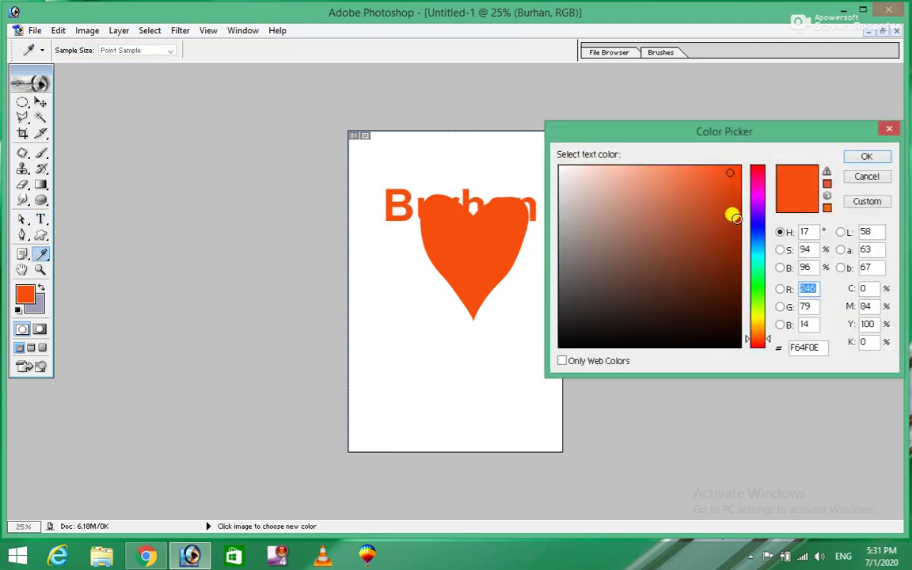
{"action": "left_click", "coordinate": [758, 225]}
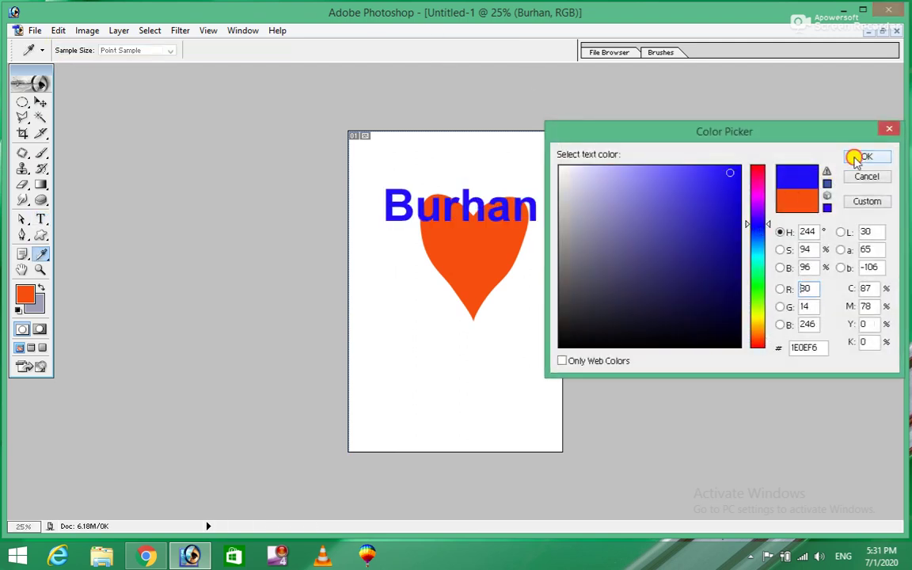
{"action": "left_click", "coordinate": [863, 156]}
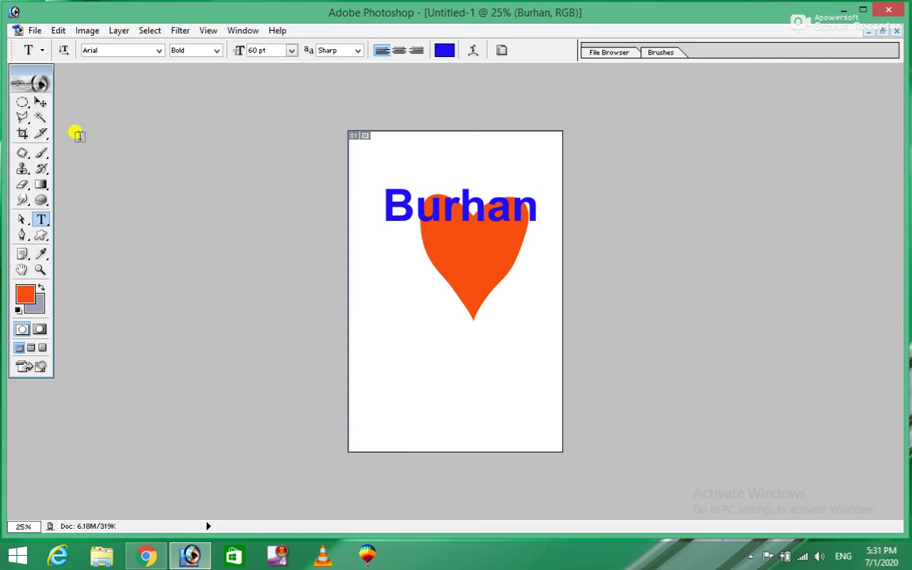
Step: Toggle the blue name text to vertical orientation and back to horizontal
{"action": "left_click", "coordinate": [65, 50]}
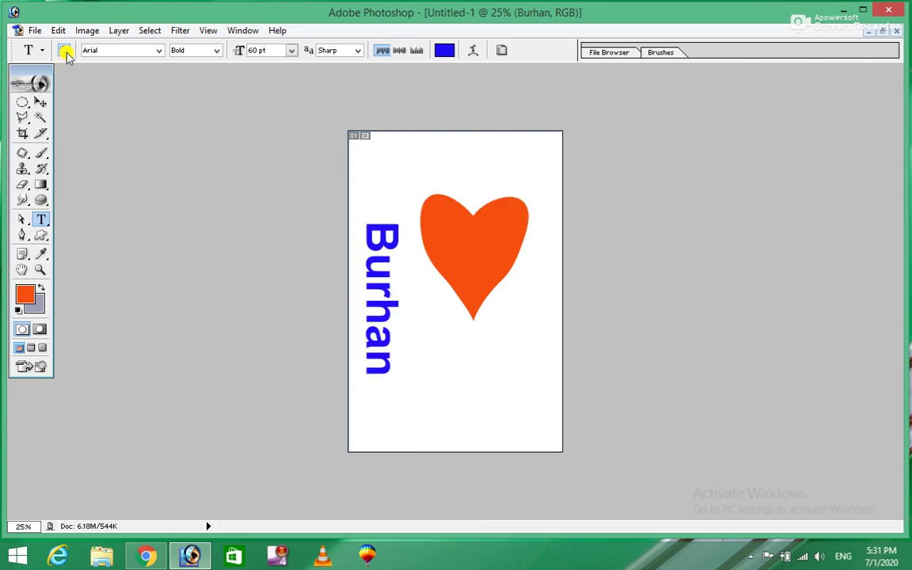
{"action": "left_click", "coordinate": [65, 51]}
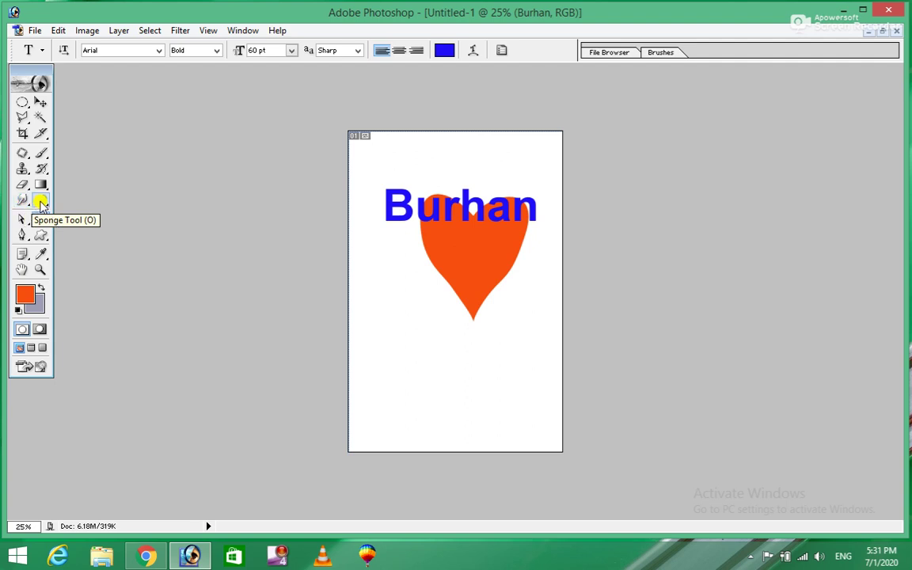
{"action": "left_click_drag", "start_coordinate": [41, 204], "coordinate": [77, 196]}
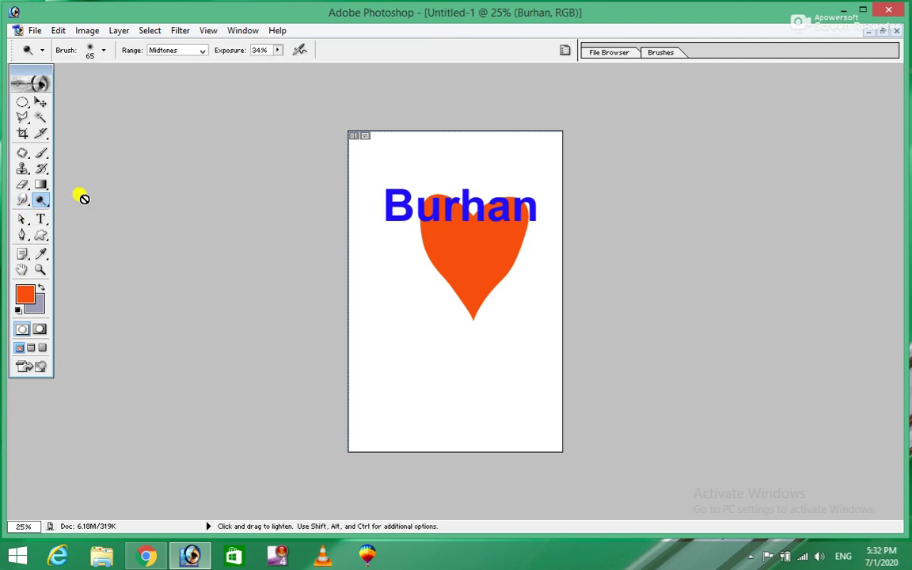
{"action": "left_click", "coordinate": [25, 222]}
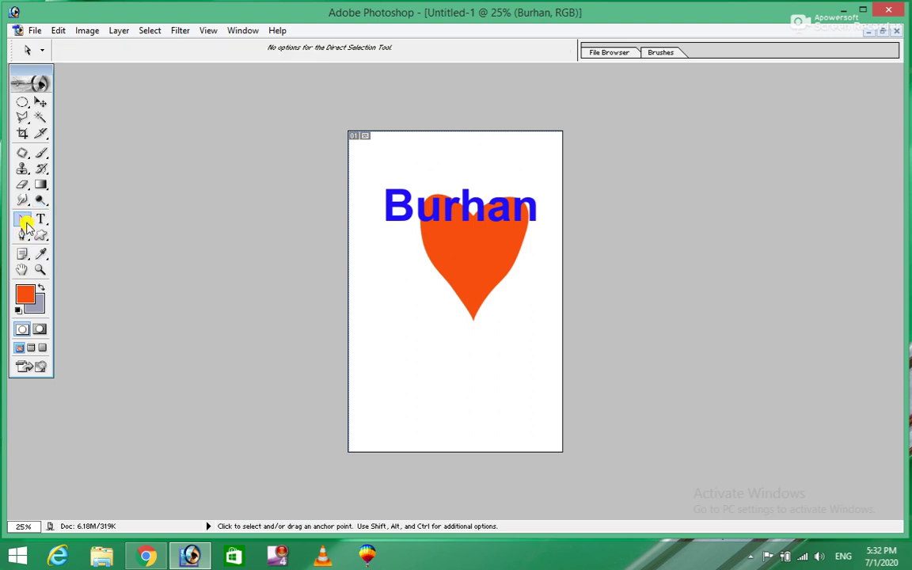